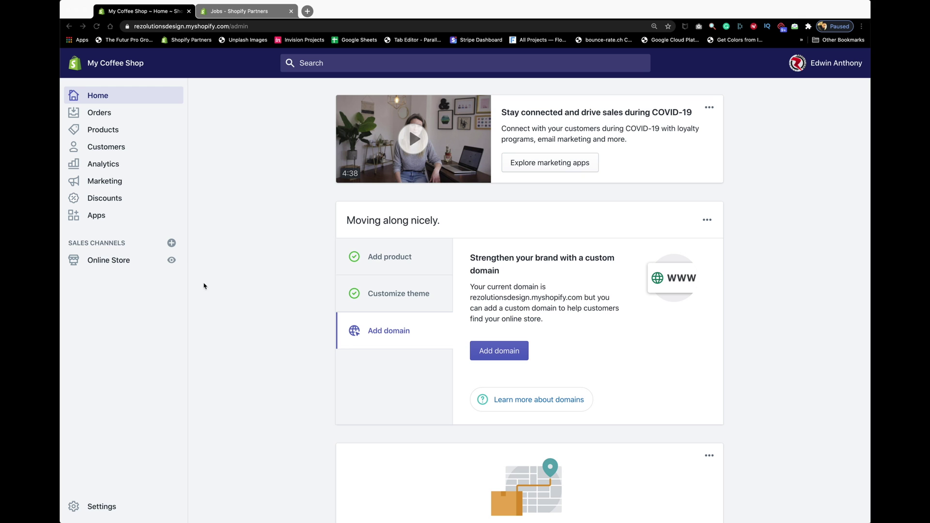
View the live storefront's home page, examining its footer and header and dismissing the admin preview bar.
click(172, 260)
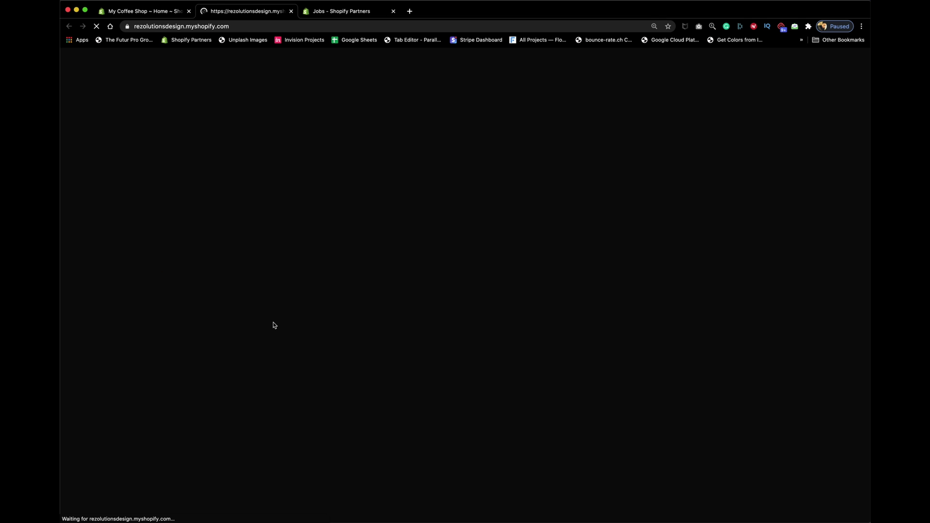
scroll(254, 310, down, 5)
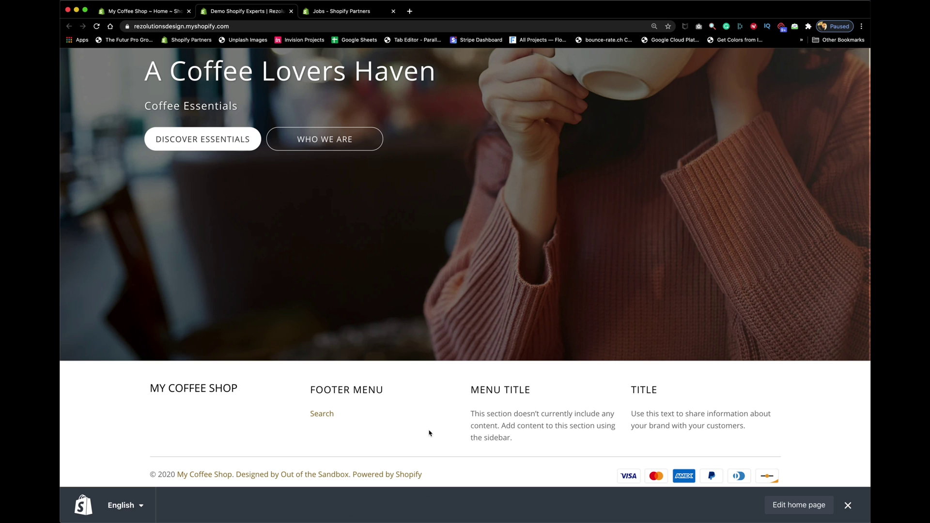
click(847, 505)
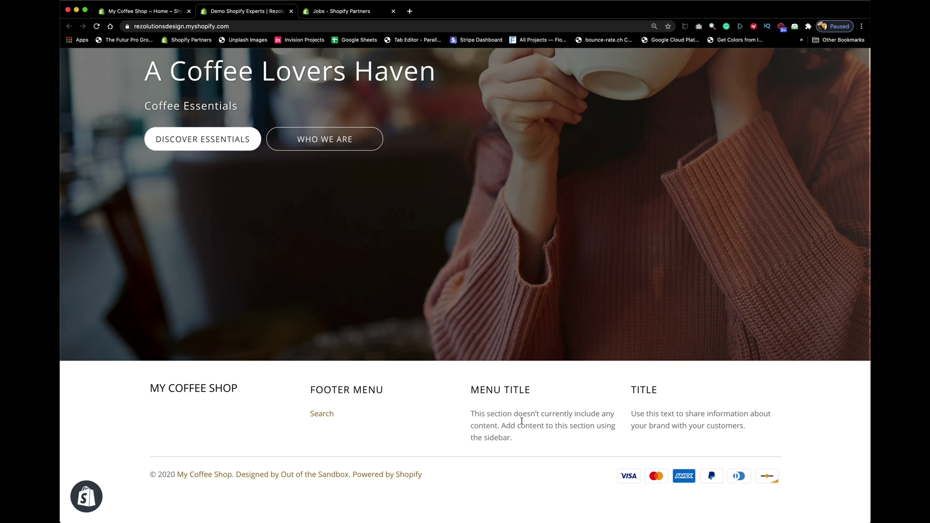
scroll(522, 421, up, 15)
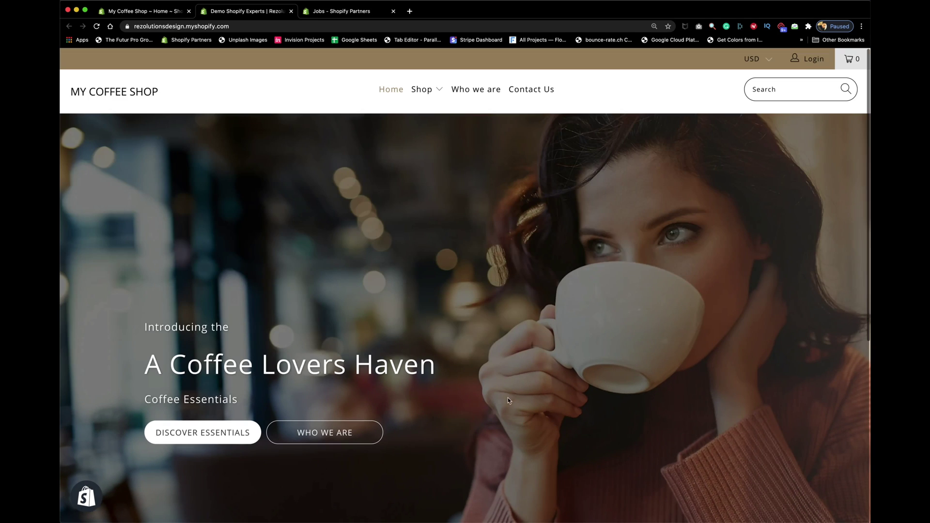
Remove the Search item from the Footer menu in the store's navigation.
click(143, 11)
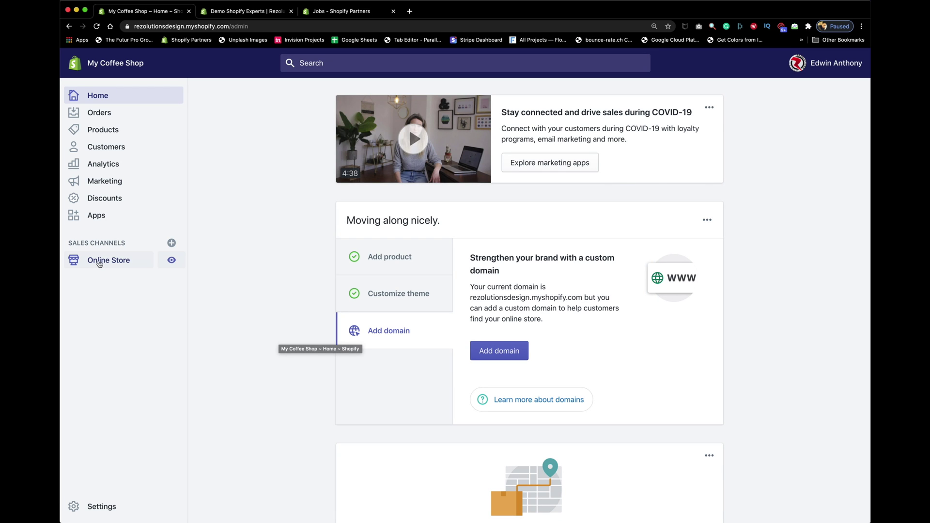
click(99, 262)
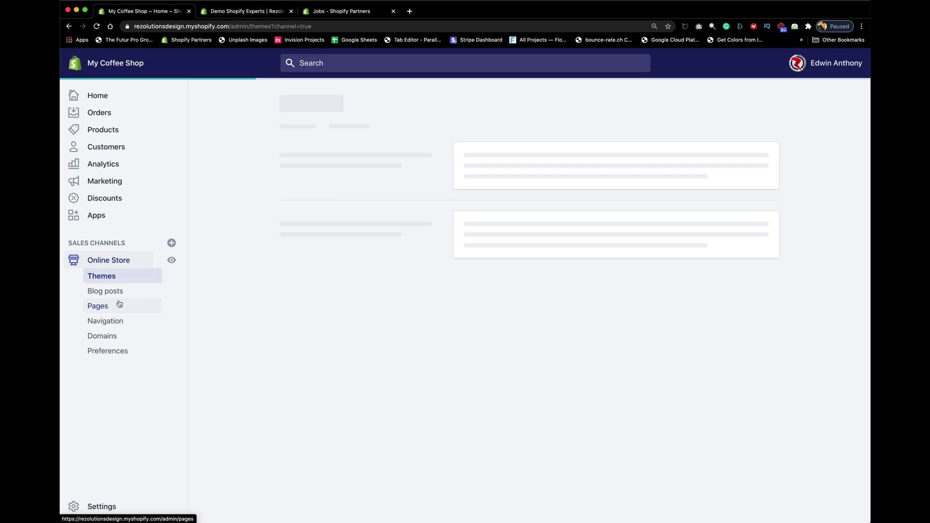
click(106, 321)
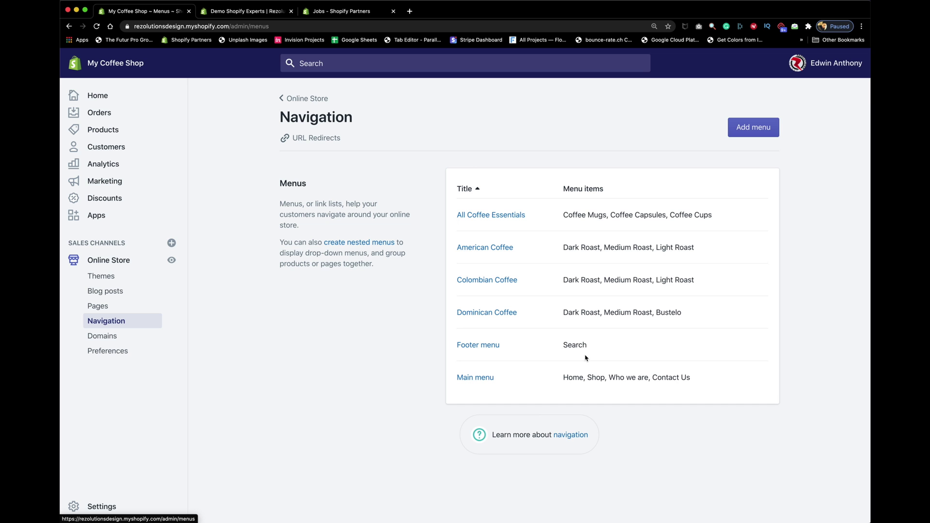
click(477, 344)
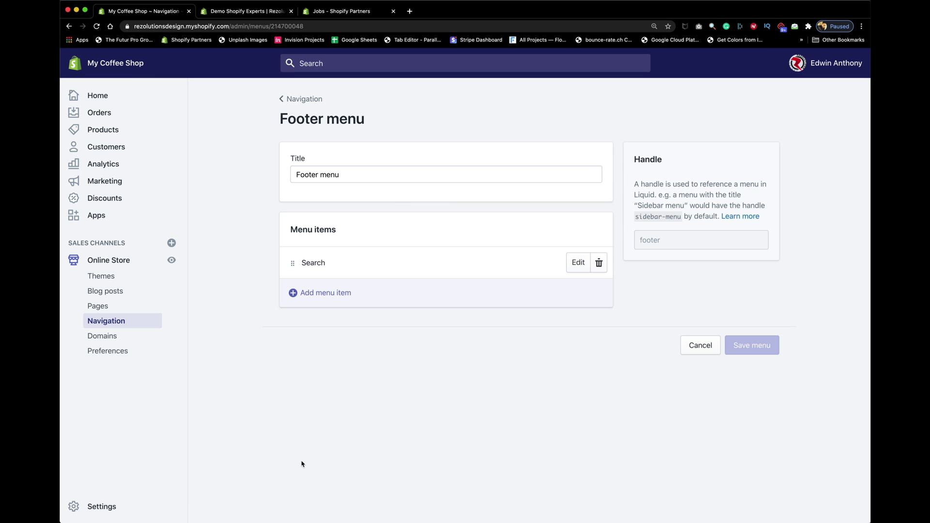
click(600, 263)
click(599, 188)
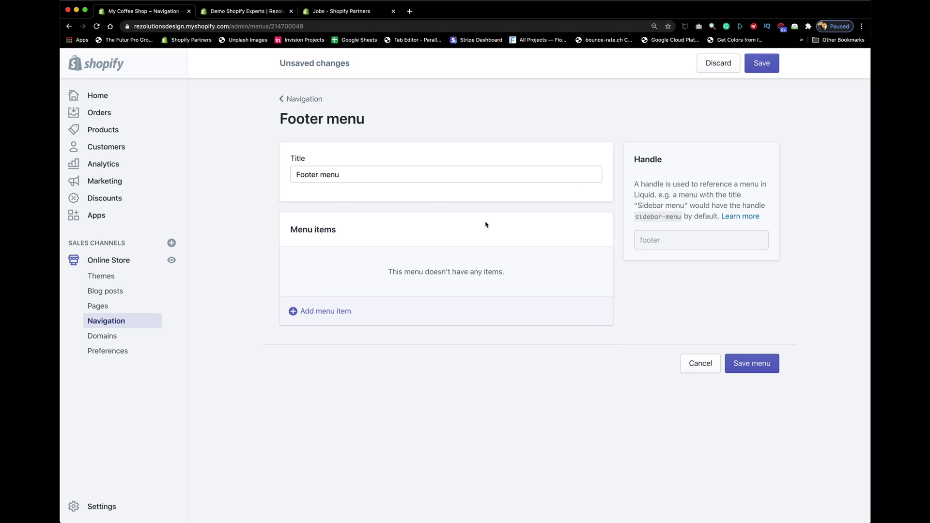
click(332, 324)
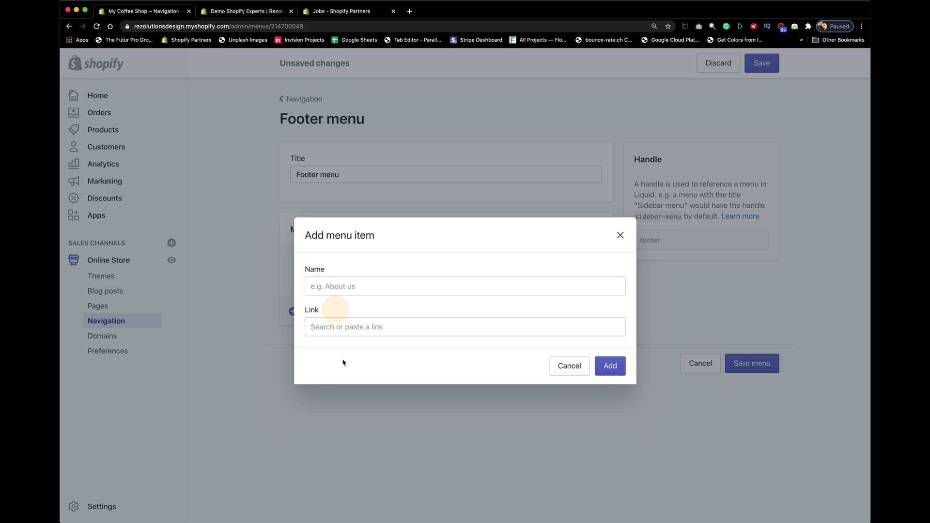
click(330, 322)
click(338, 240)
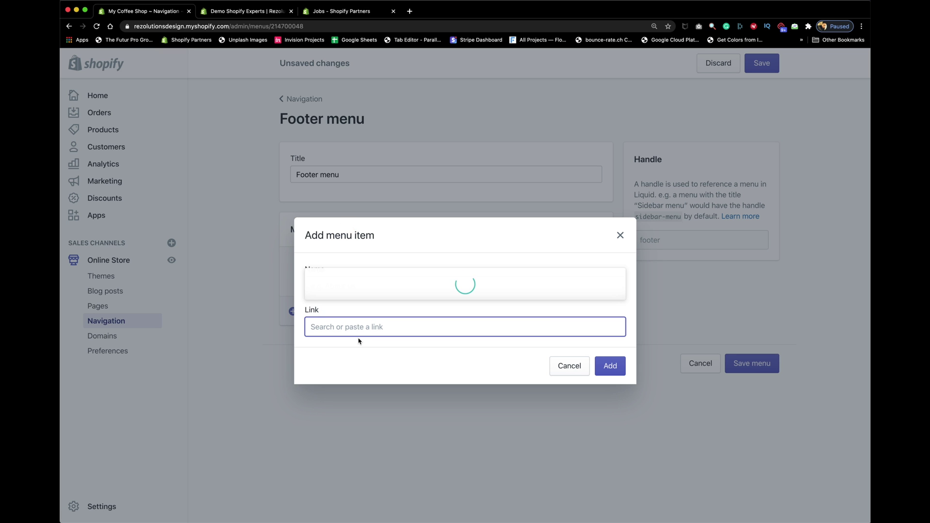
click(325, 270)
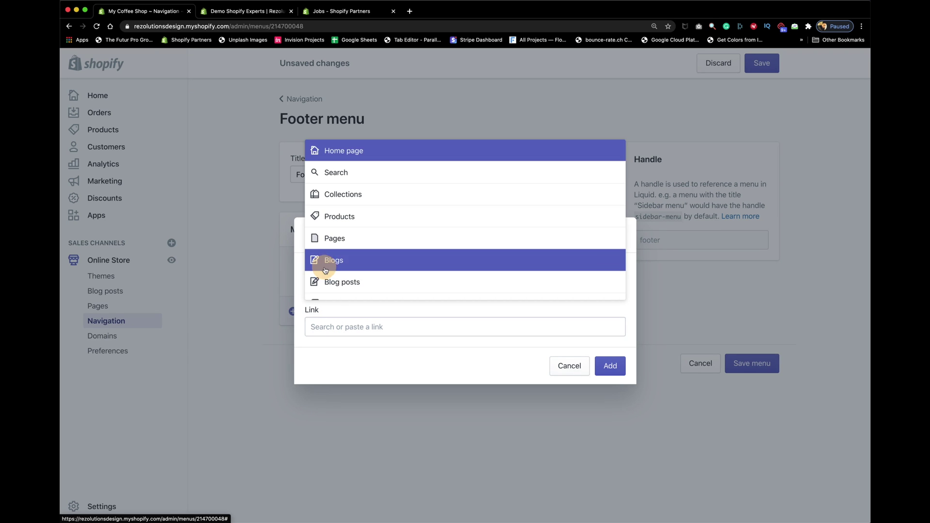
click(557, 366)
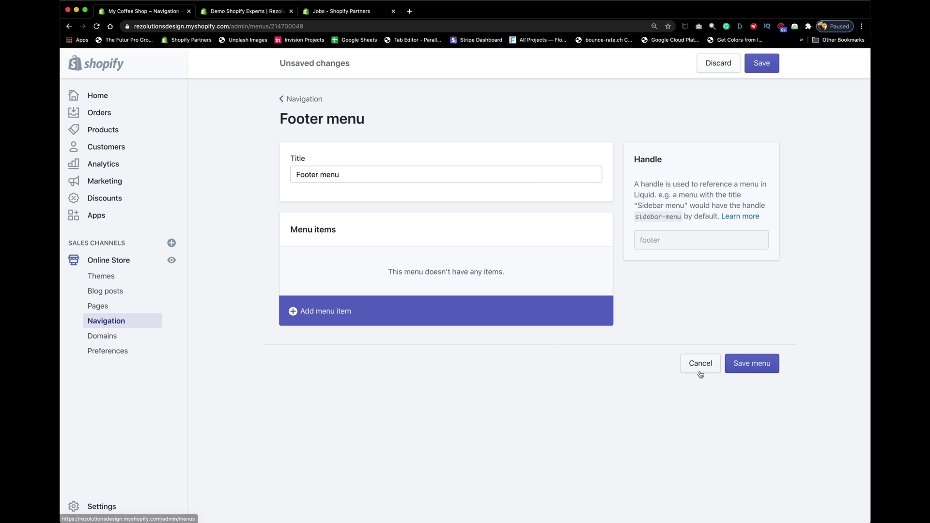
Save the emptied Footer menu.
click(751, 364)
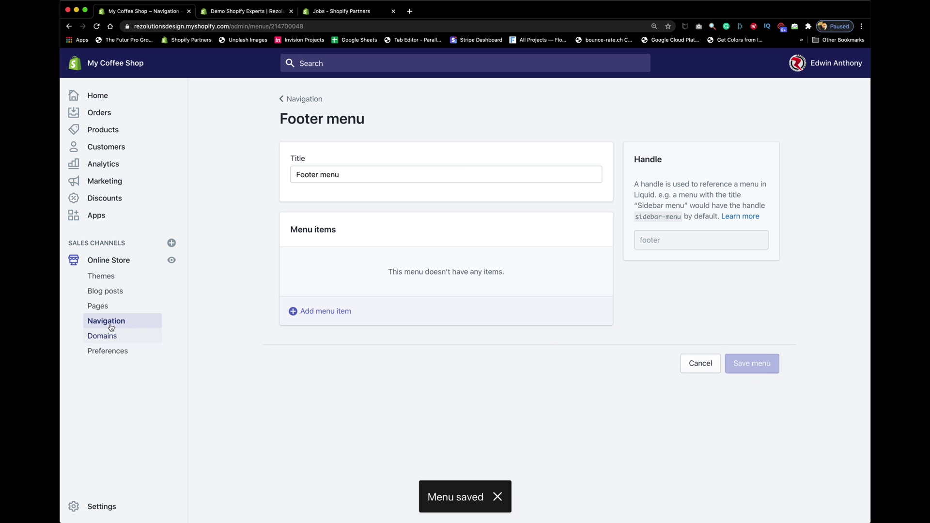
Create and save a new store page titled "Who we are" with the content "We are amazing".
click(97, 306)
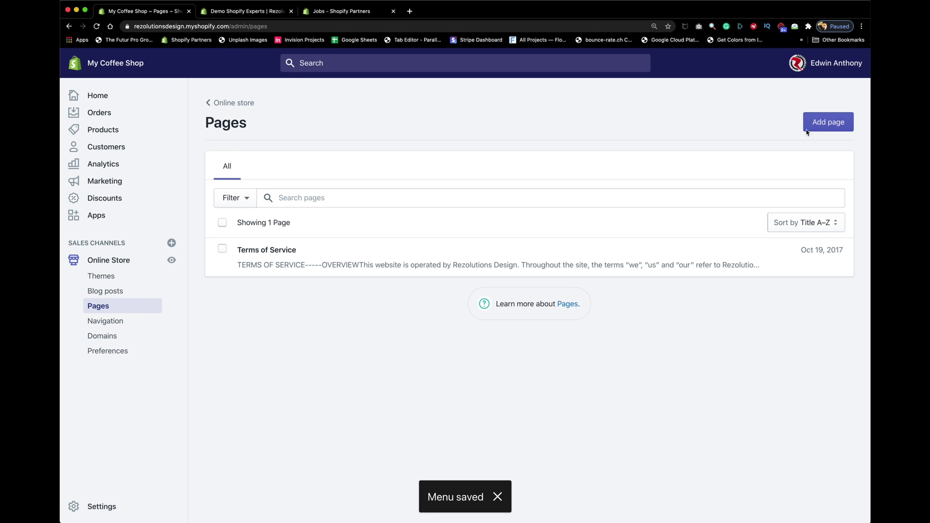
click(819, 121)
click(321, 196)
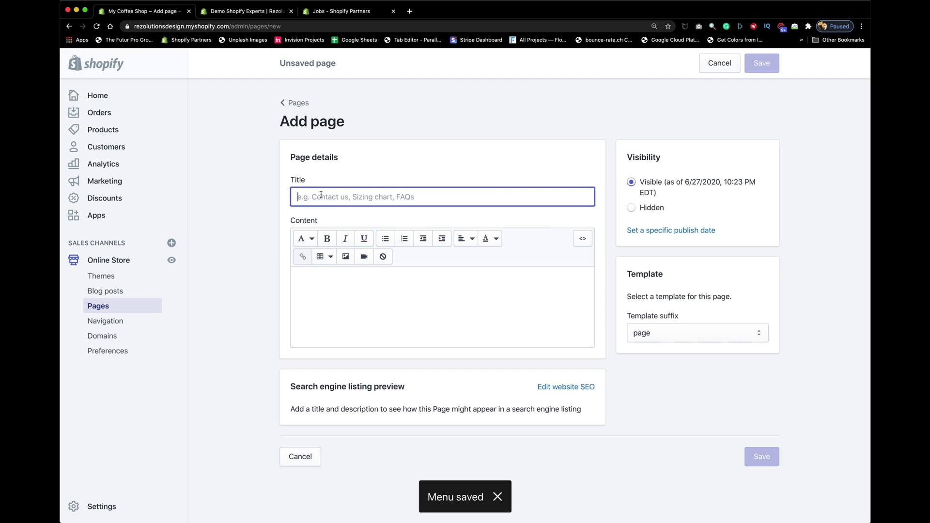
text(Who we are)
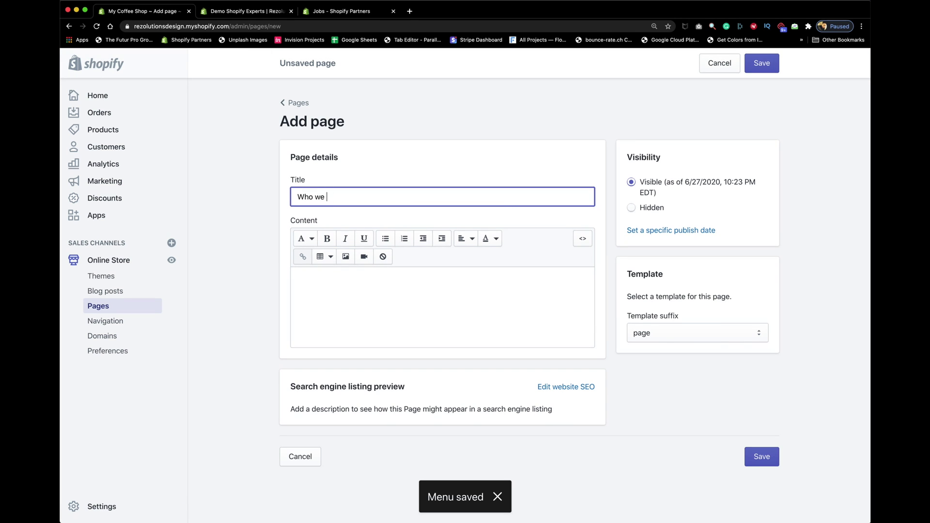
click(343, 315)
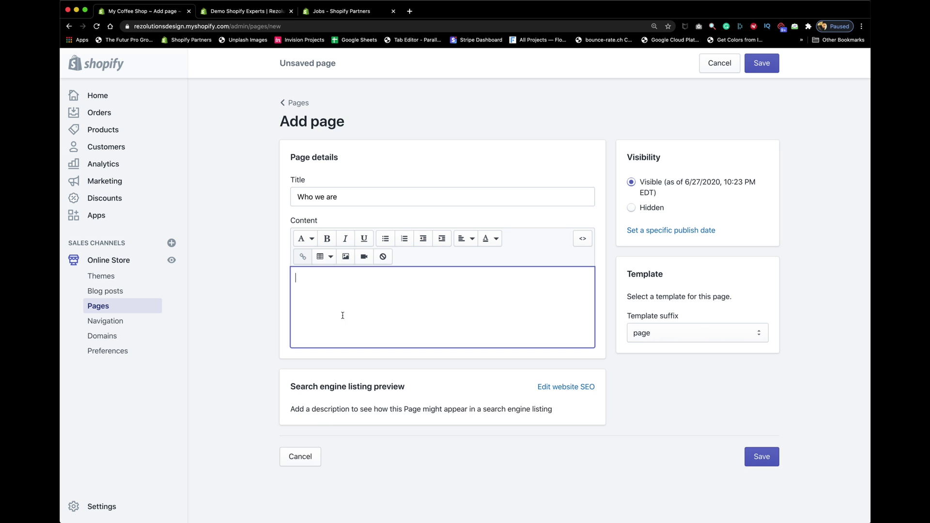
text(We are )
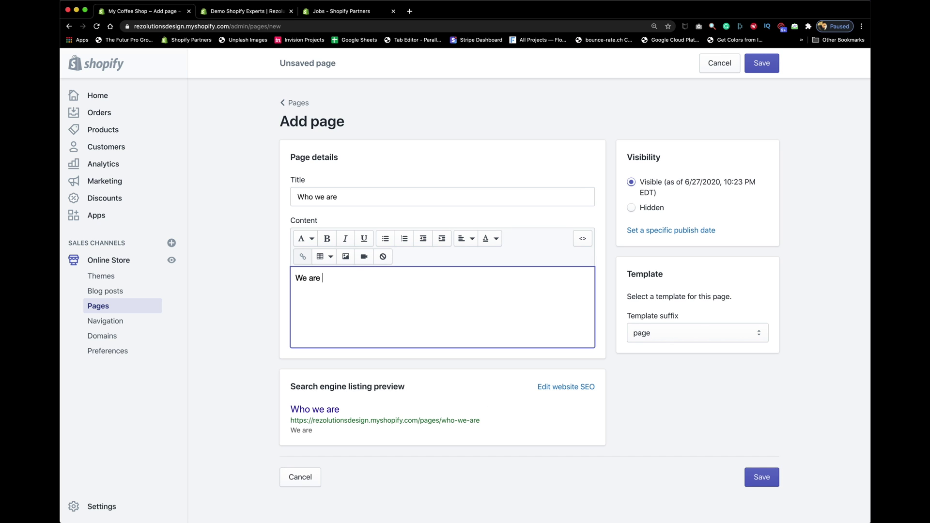
text(amazing)
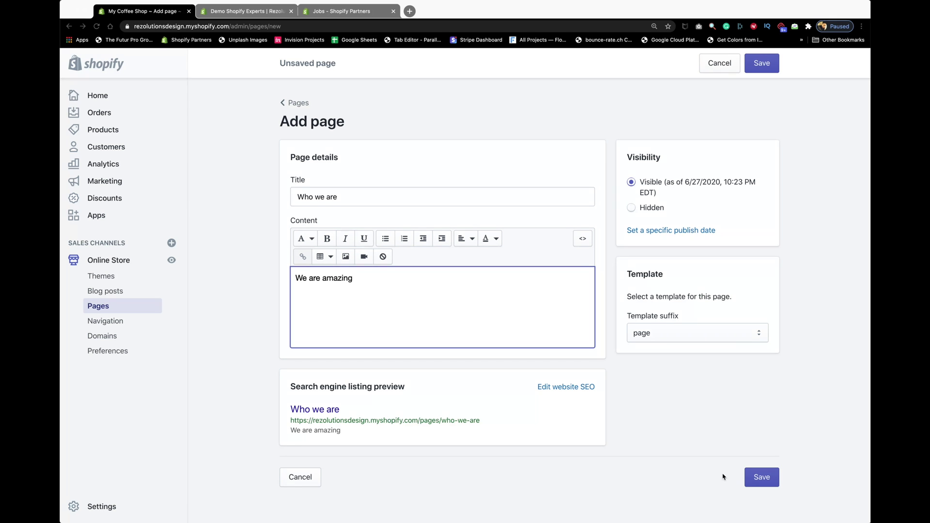
click(751, 474)
click(766, 478)
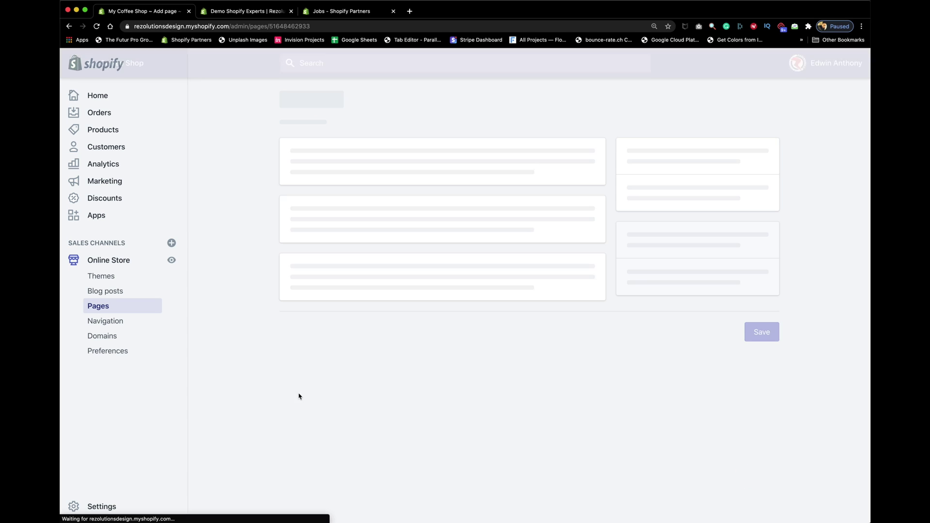
Start another new store page titled "Contact Us" and assign it the page.contact template.
click(102, 306)
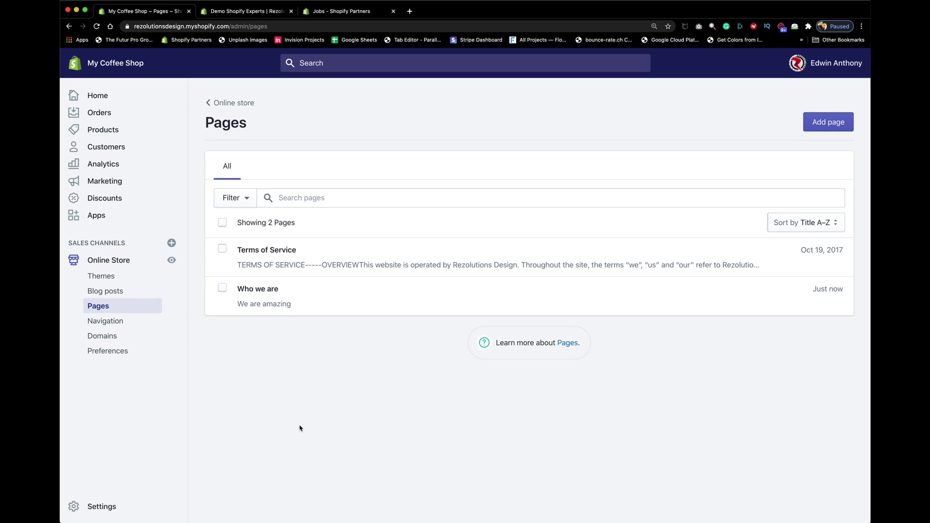
click(828, 127)
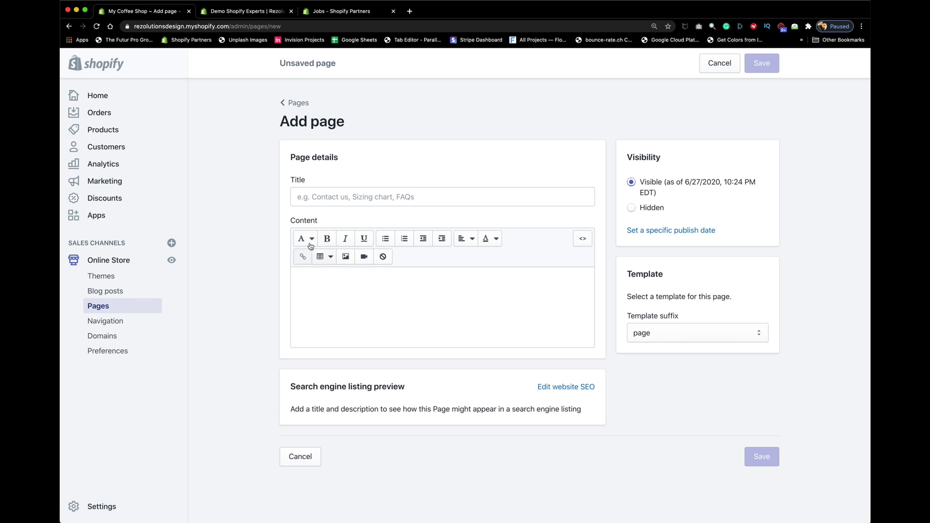
click(316, 196)
text(Contact Us)
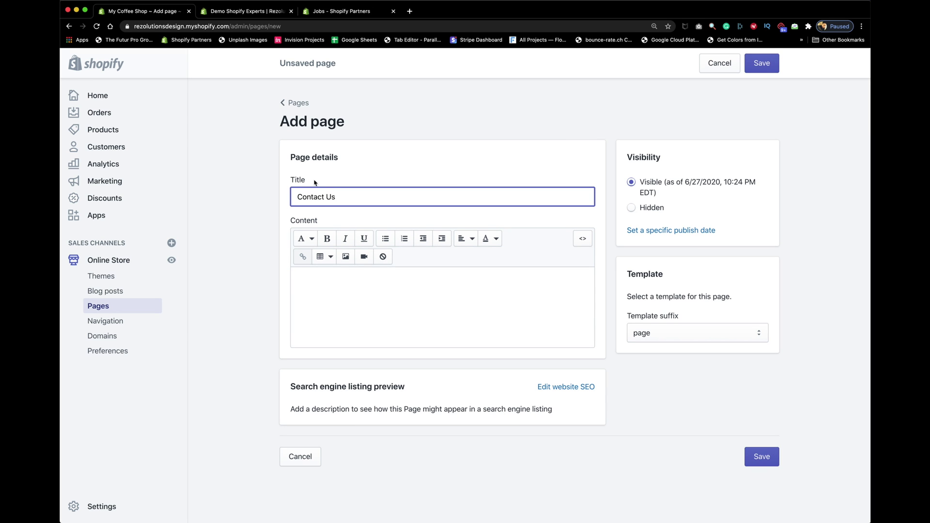
click(652, 334)
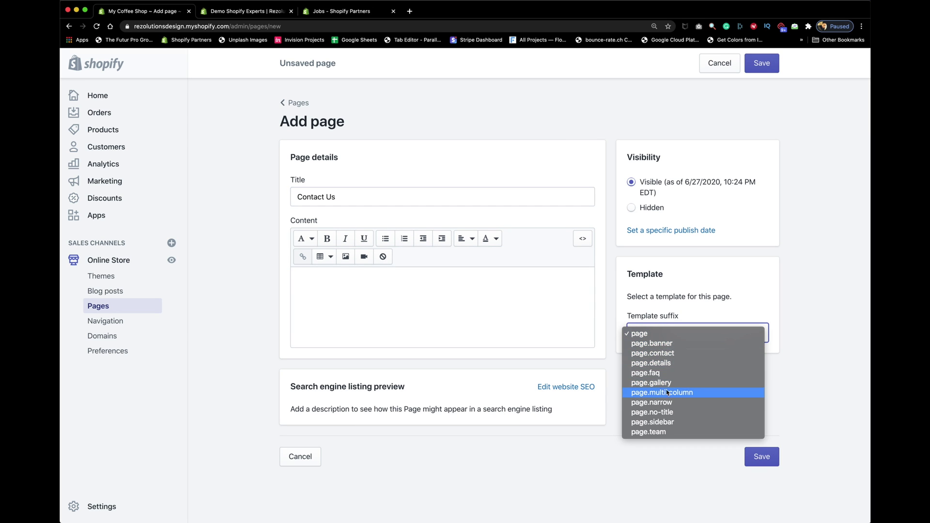
click(662, 353)
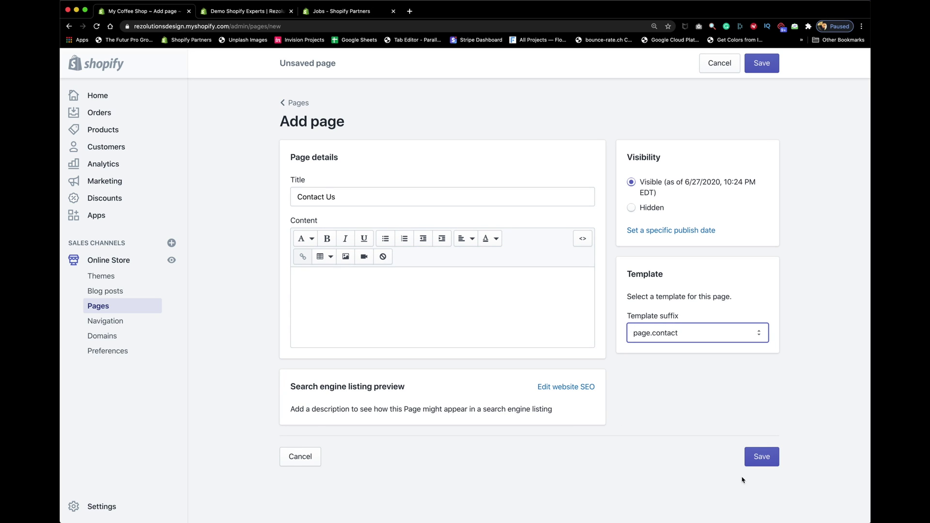
Write page content inviting customers with order questions, or who just wanna say hi, to fill out the form for a call, and save the page.
click(346, 307)
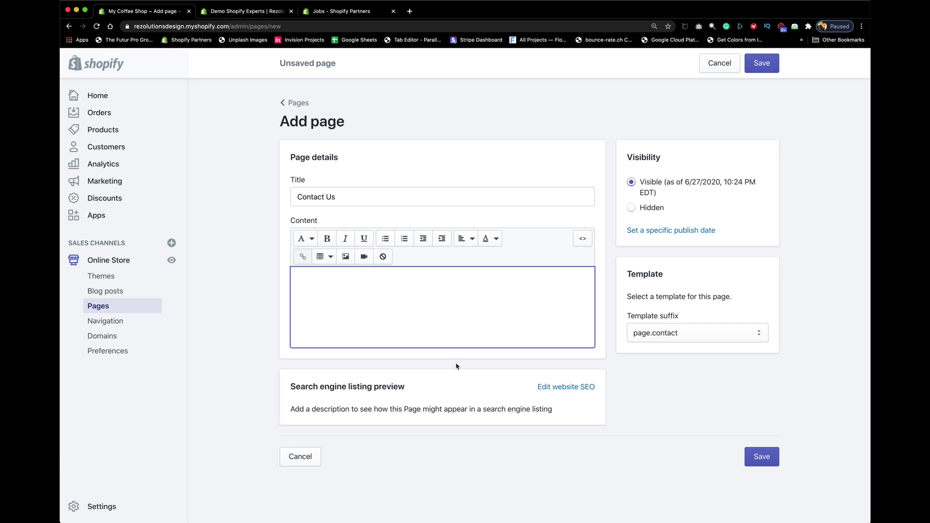
text(If you hav)
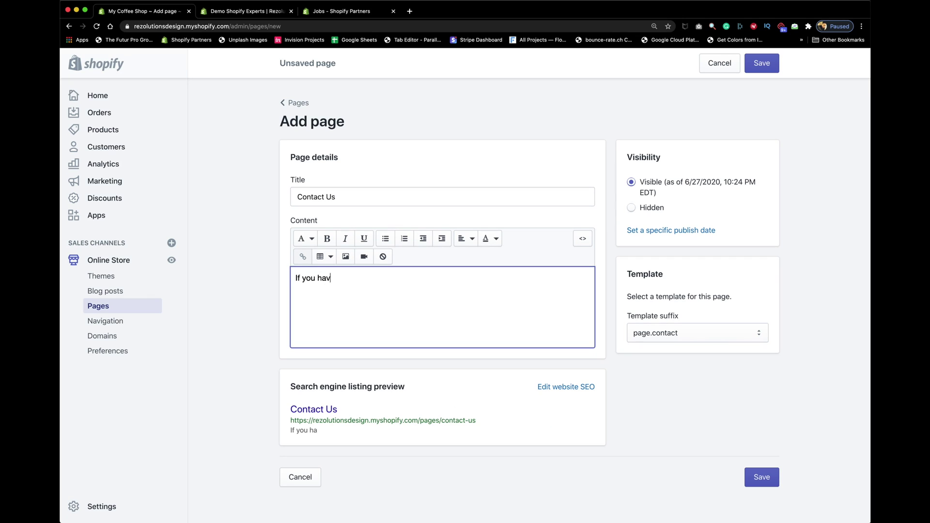
text(e any question about your )
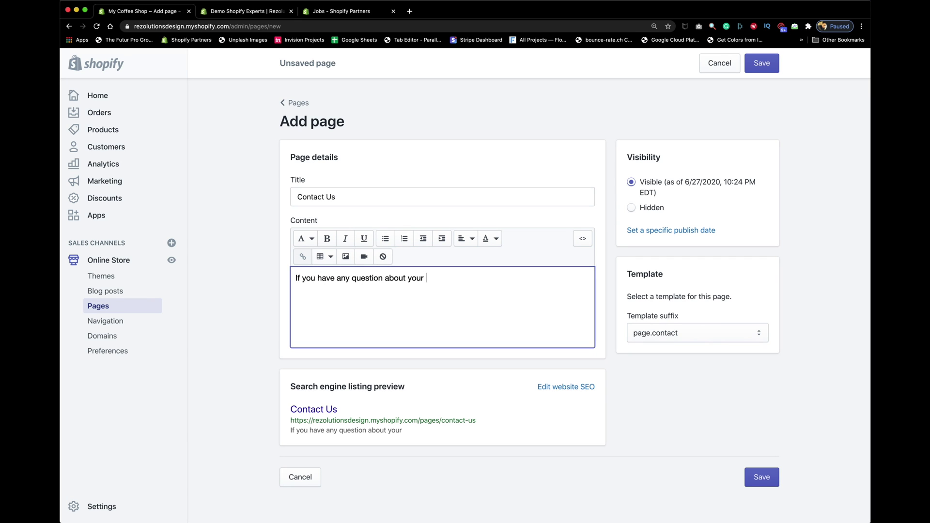
text(order, or you just )
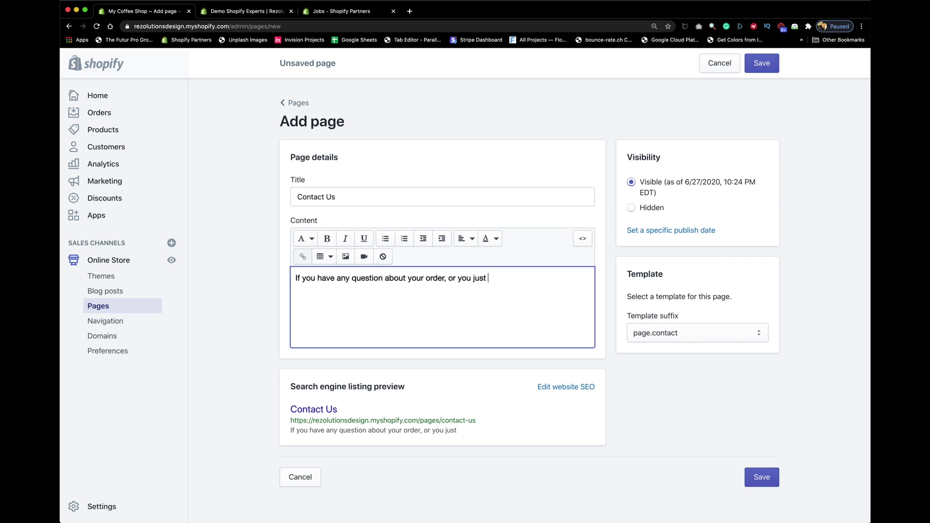
text(wanna say hi.  Im down for it.  Just fill out the form)
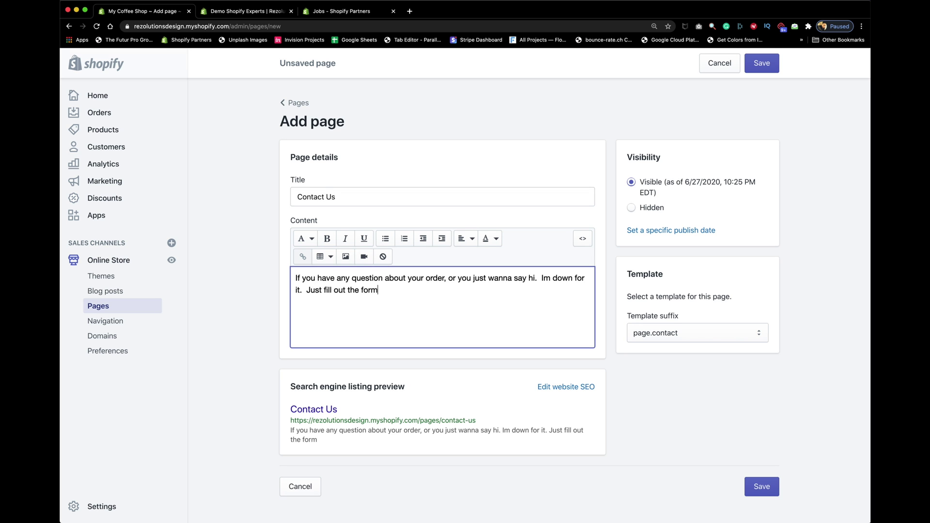
text(, and Ill call you.)
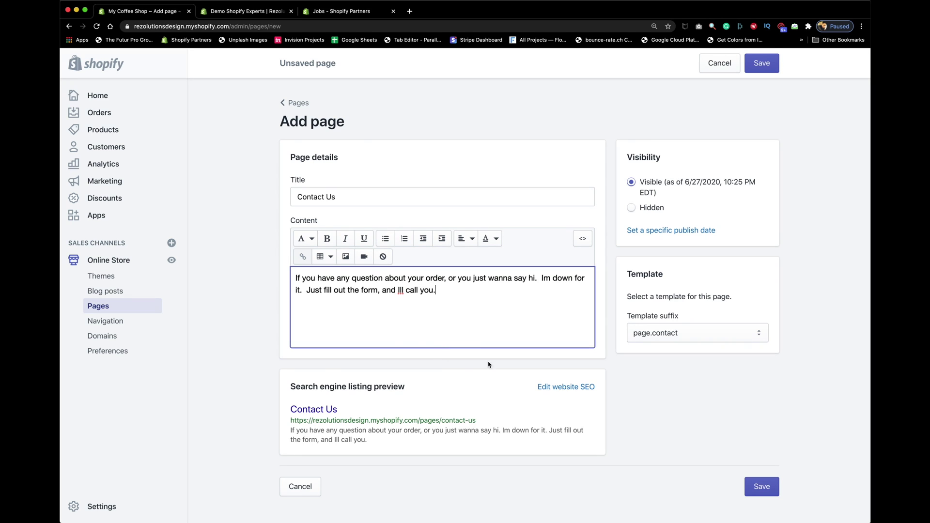
click(759, 486)
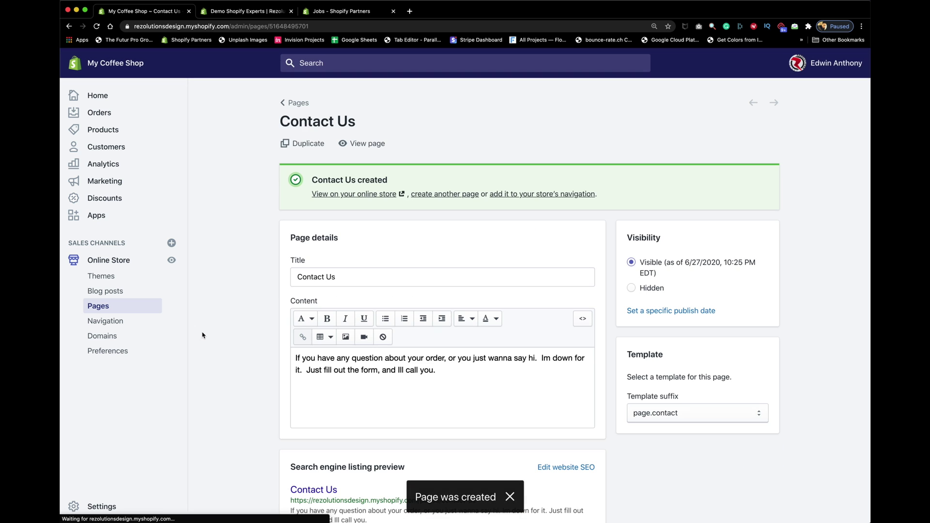
Preview the Contact Us page on the storefront and return to its admin editor.
click(350, 146)
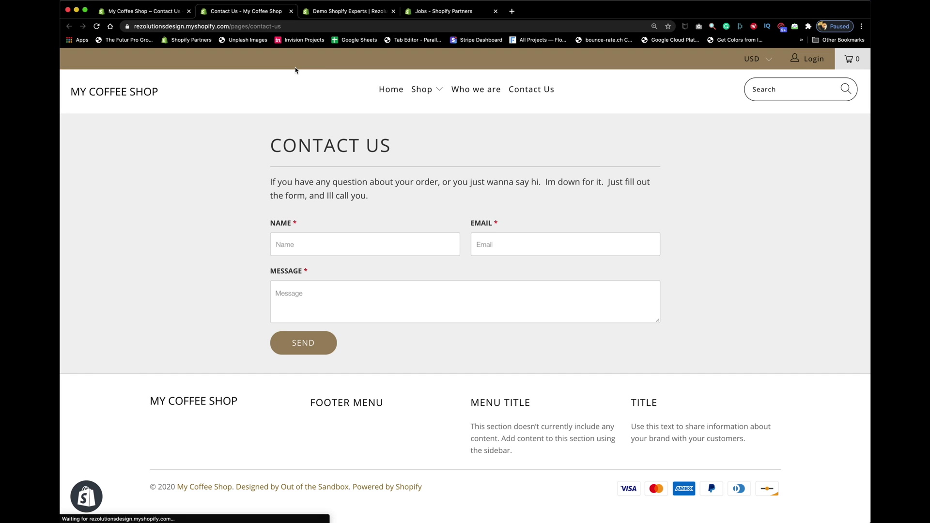
click(291, 11)
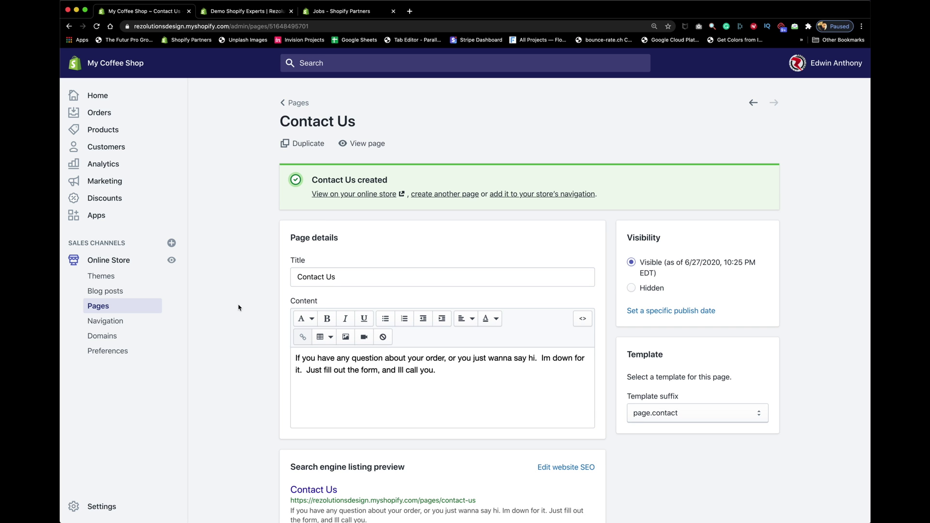
Open the store's legal settings and replace the terms of service with the template content.
scroll(233, 328, down, 1)
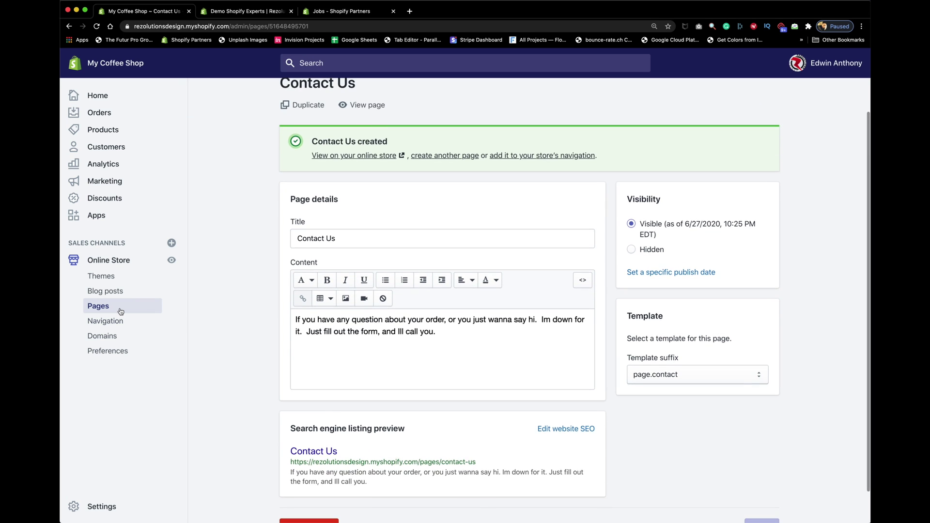
click(98, 305)
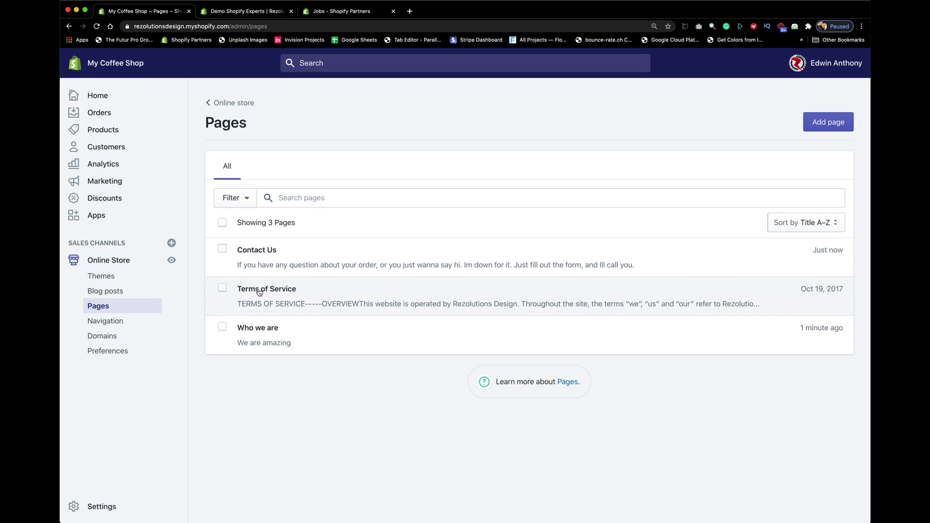
click(108, 505)
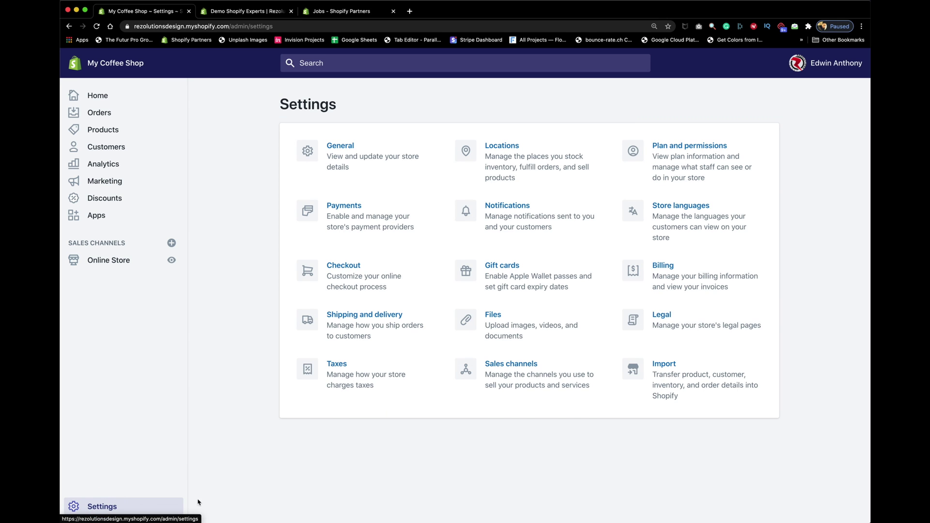
click(667, 317)
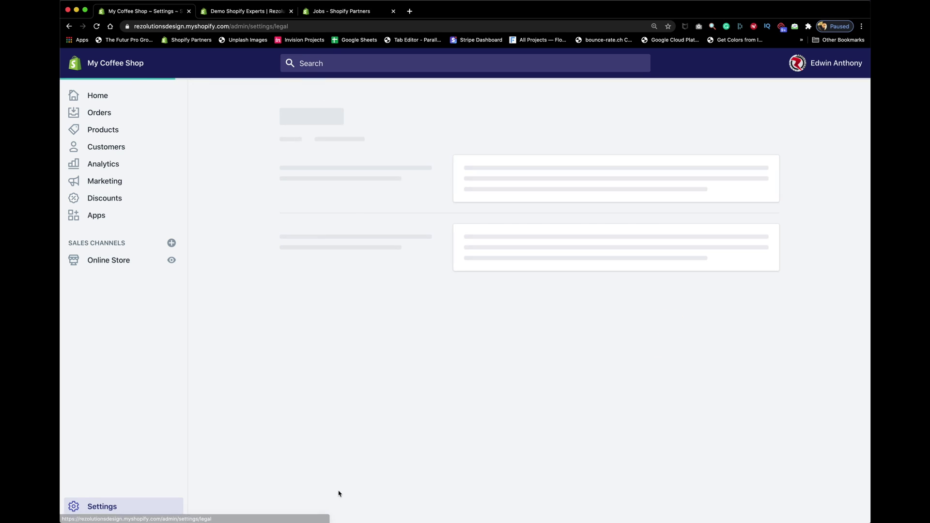
scroll(308, 455, down, 10)
scroll(307, 455, down, 6)
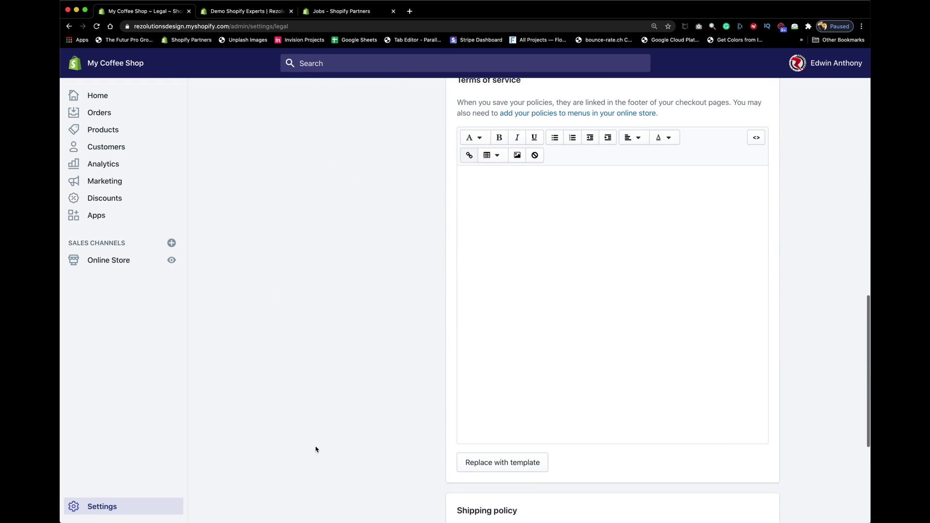
click(495, 463)
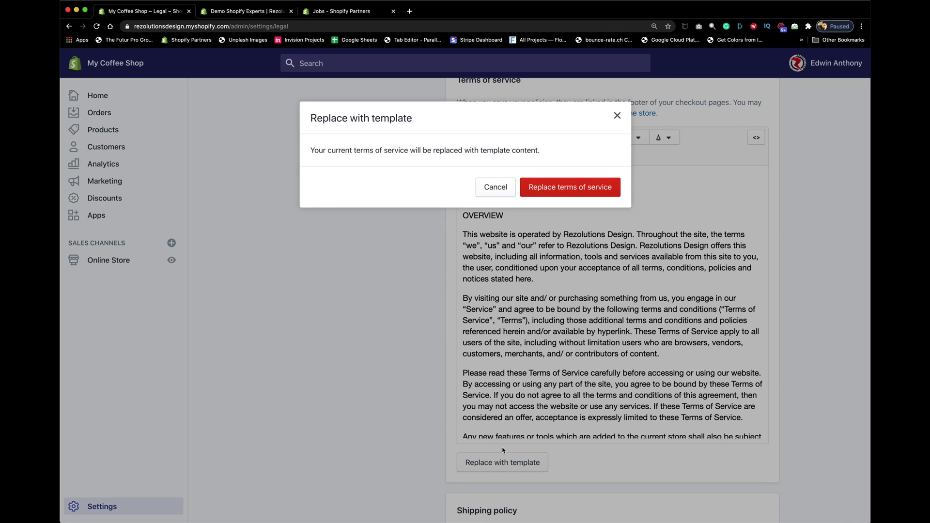
click(537, 187)
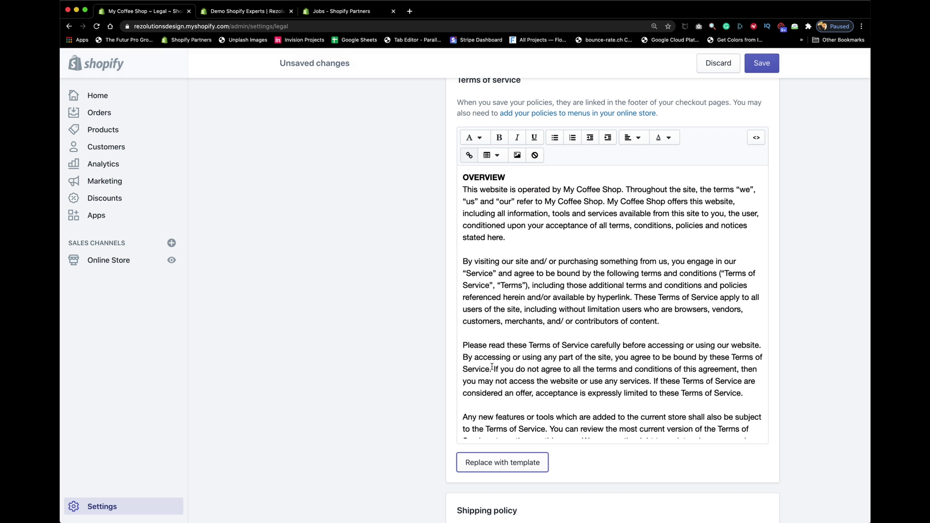
Copy the entire terms of service template text and save the legal pages.
scroll(505, 318, up, 5)
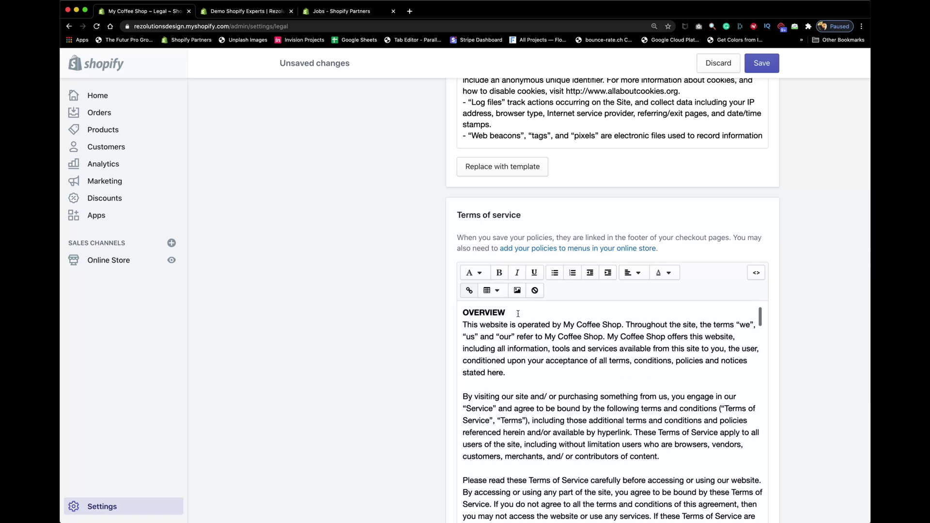
scroll(401, 382, down, 5)
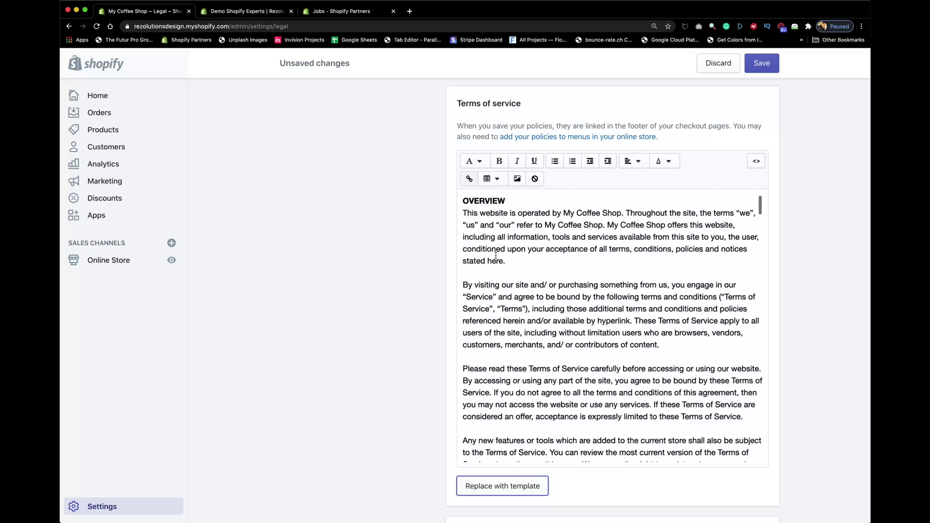
drag(463, 201, 755, 465)
scroll(500, 243, down, 5)
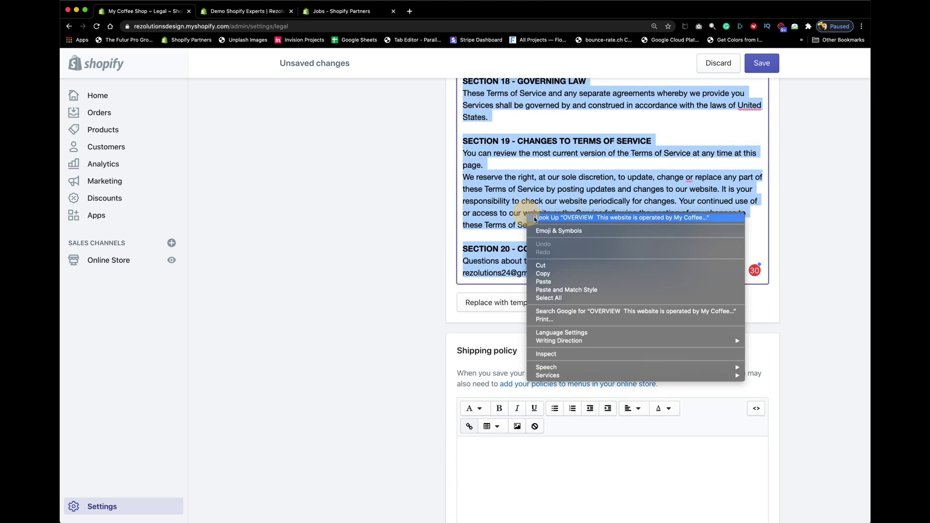
click(548, 276)
scroll(401, 283, up, 10)
scroll(401, 283, down, 2)
scroll(401, 282, up, 8)
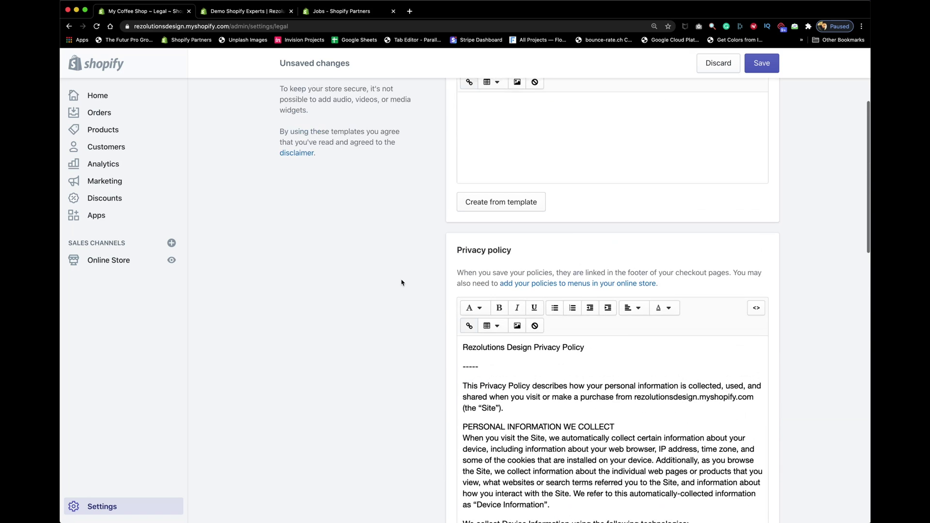
click(772, 64)
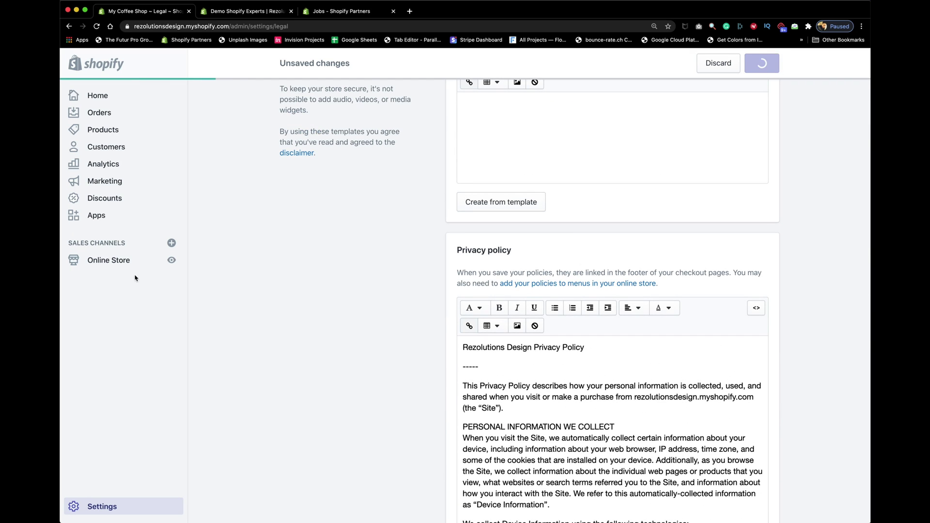
Replace the content of the store's Terms of Service page with the copied template text and save the page.
click(105, 261)
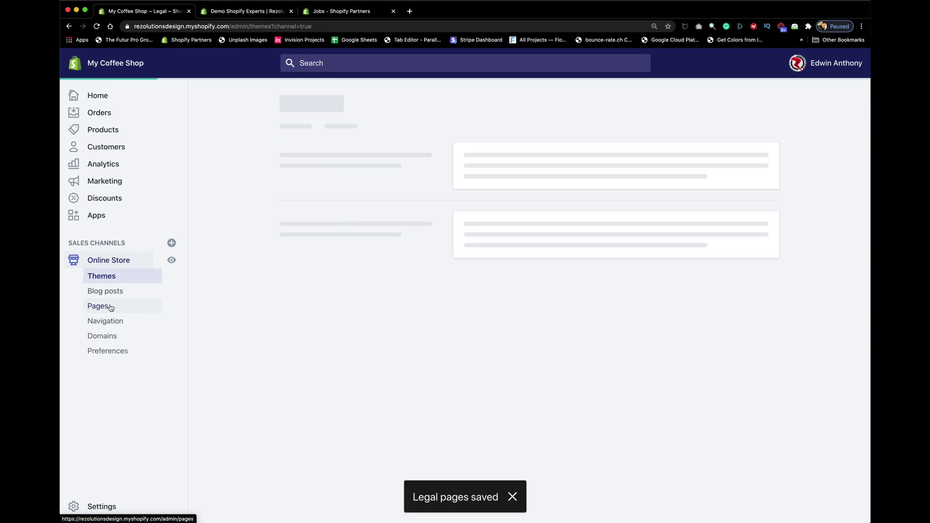
click(103, 310)
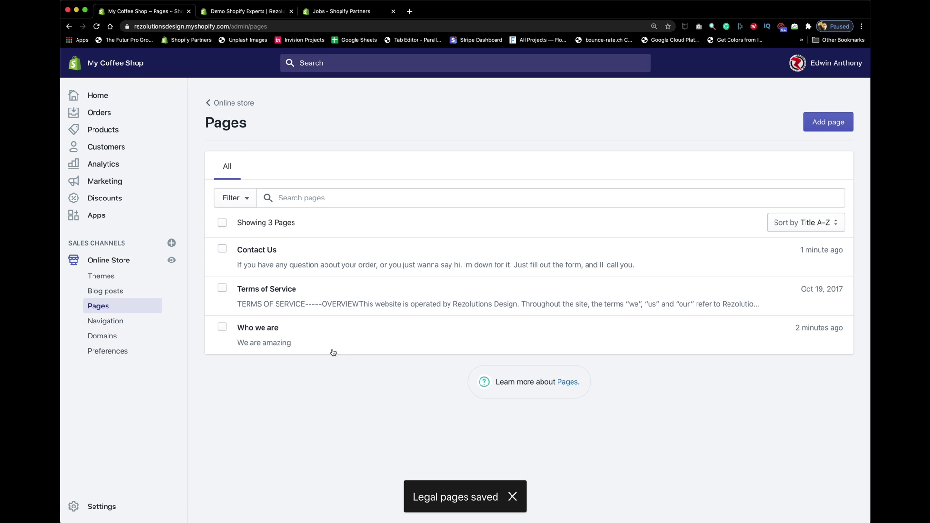
click(303, 305)
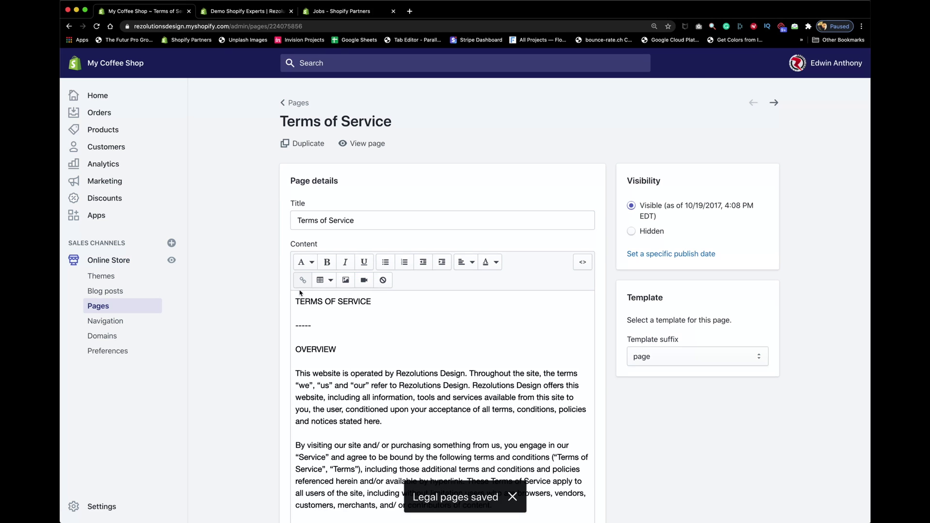
drag(295, 301, 387, 522)
key(BackSpace)
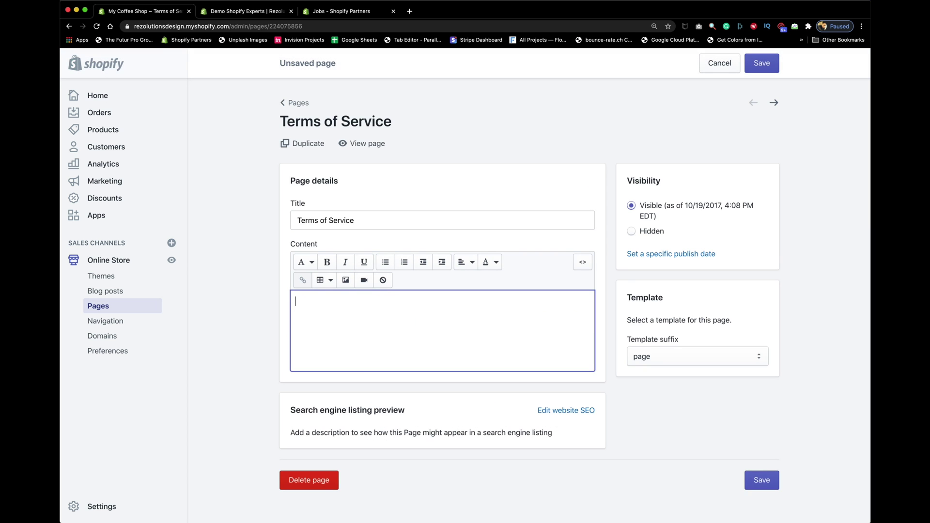
key(super+z)
click(761, 68)
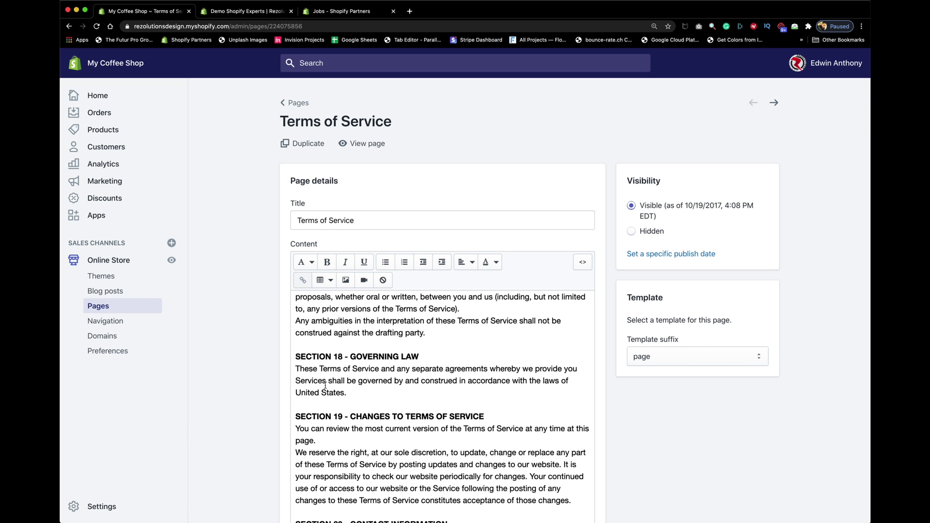
Create and save a new store page titled "Privacy Policy" with no content.
click(115, 508)
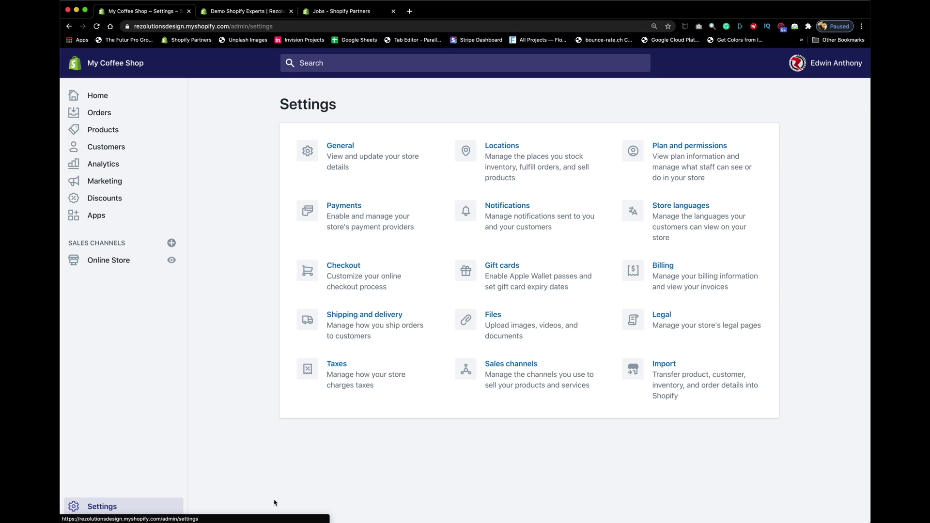
click(116, 260)
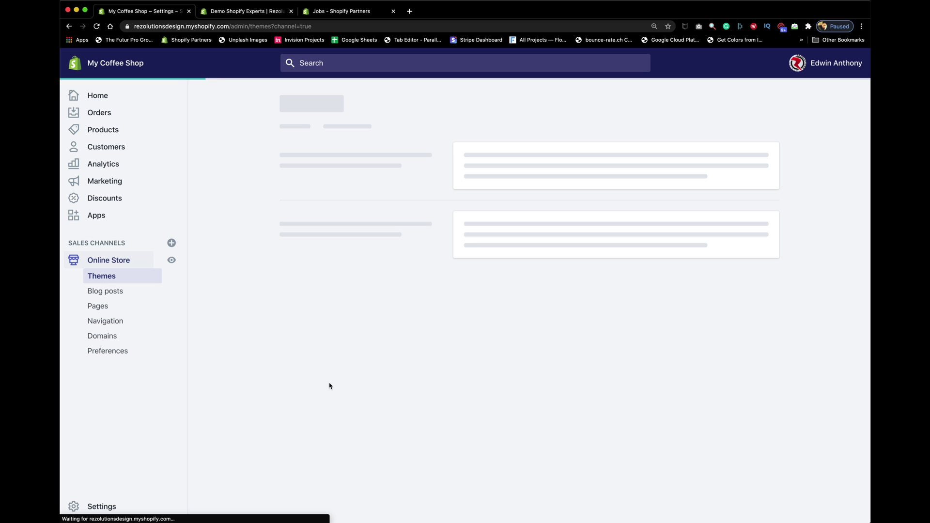
click(119, 307)
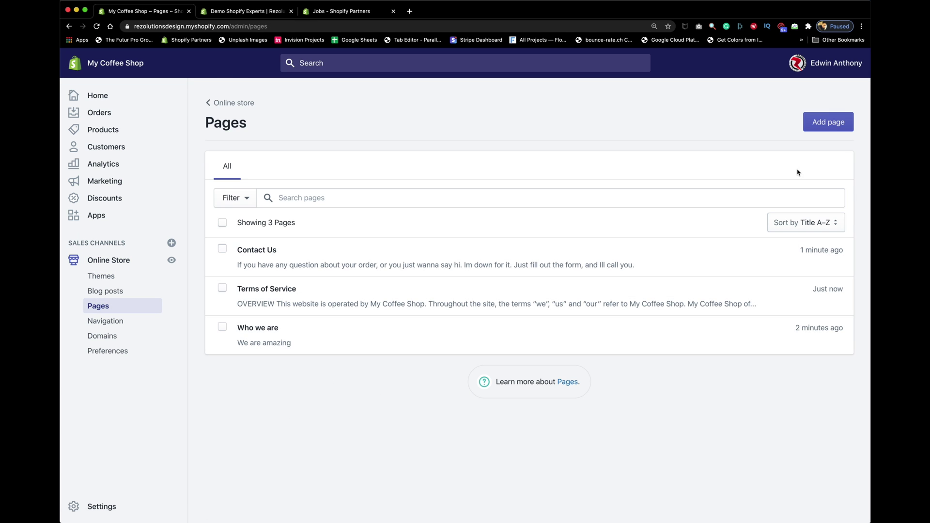
click(828, 124)
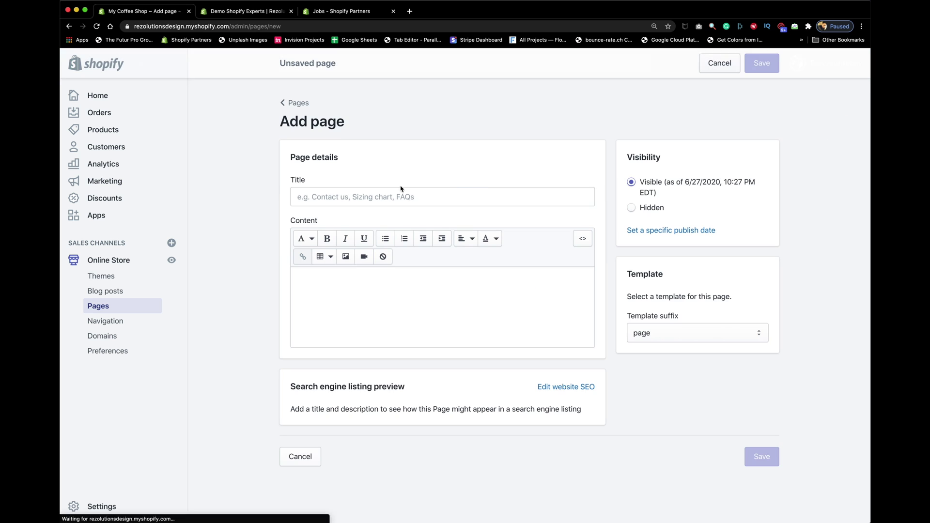
click(381, 196)
text(Prio)
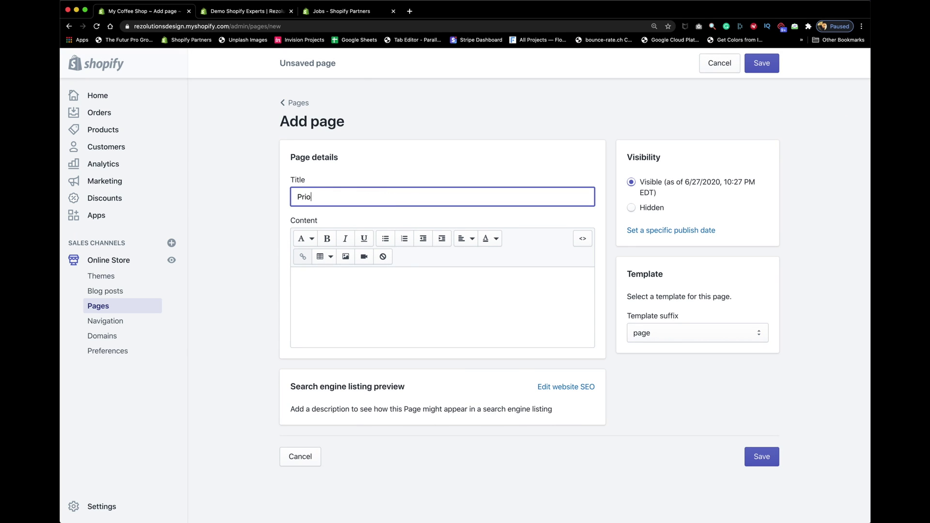
key(BackSpace)
text(vacy Policy)
click(761, 456)
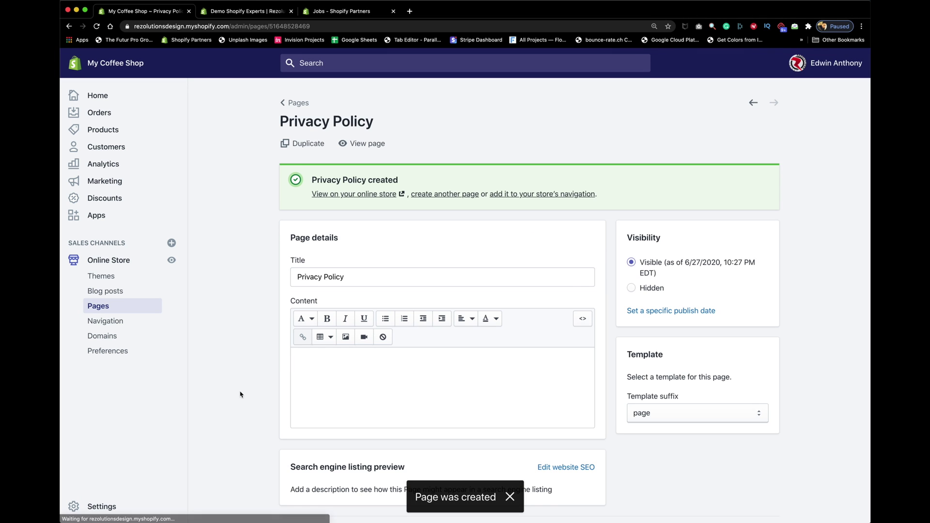
Replace the privacy policy in the legal settings with the template content and select its entire text.
scroll(280, 361, down, 1)
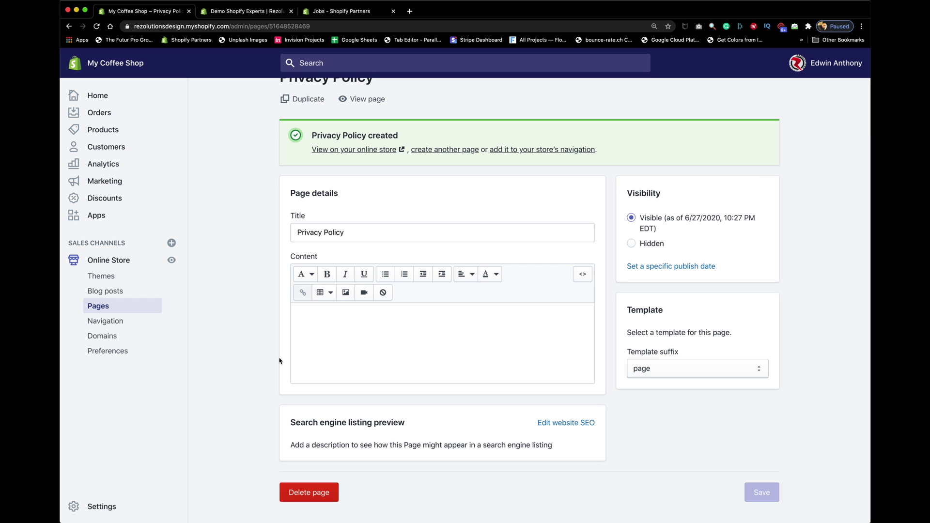
click(103, 506)
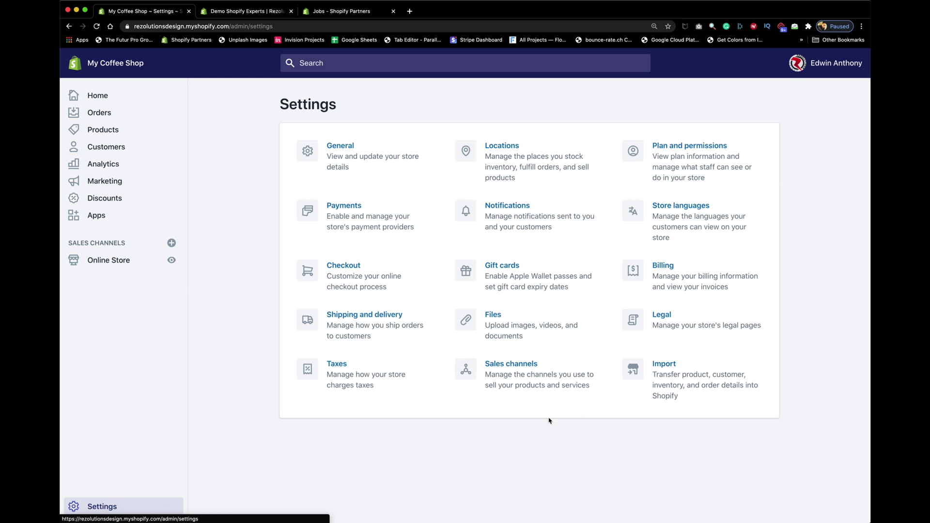
click(661, 318)
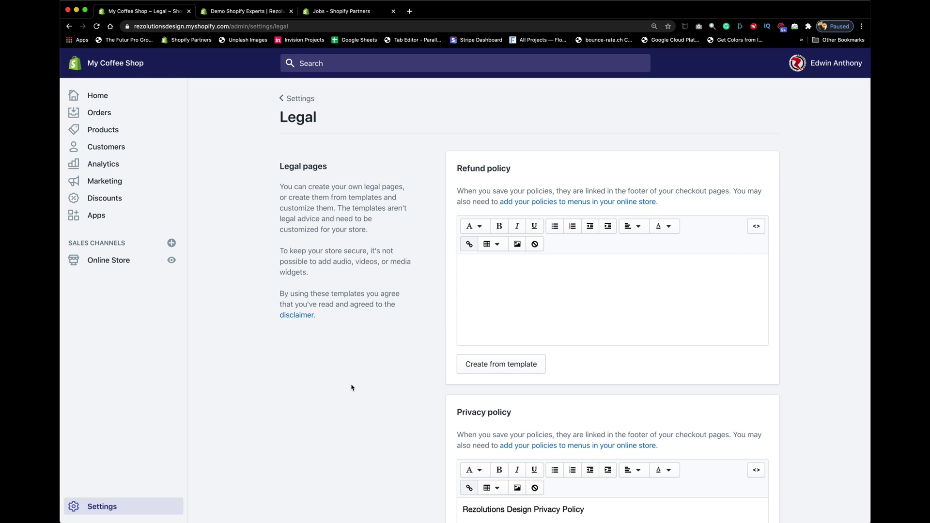
scroll(352, 387, down, 6)
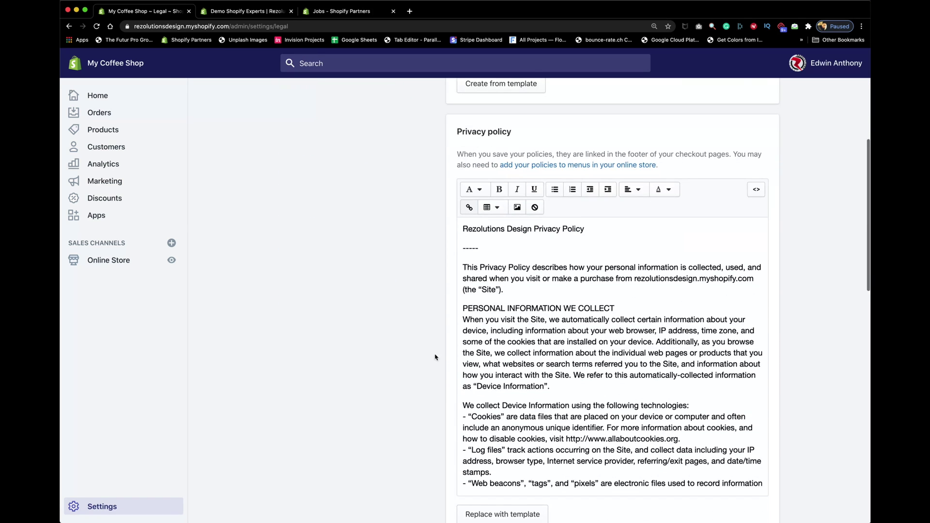
click(464, 229)
key(super+shift+Down)
scroll(433, 347, down, 15)
scroll(388, 330, up, 15)
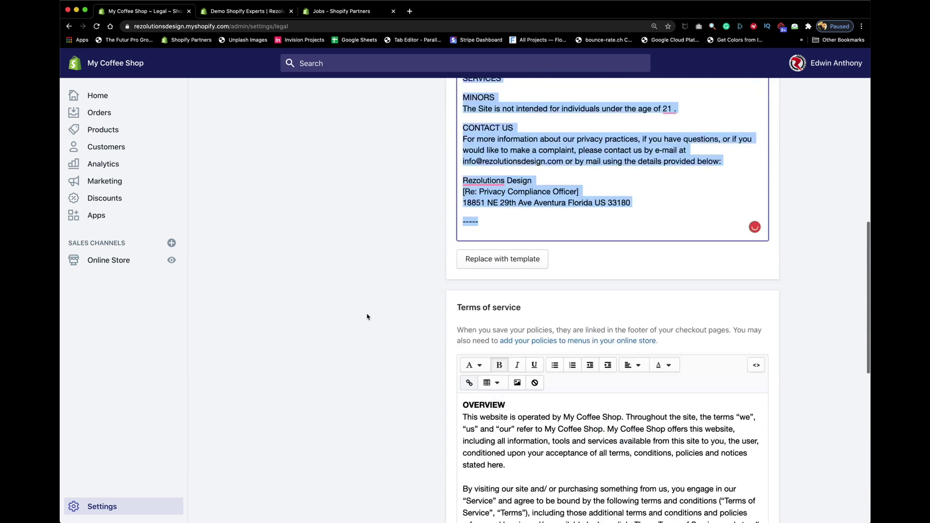
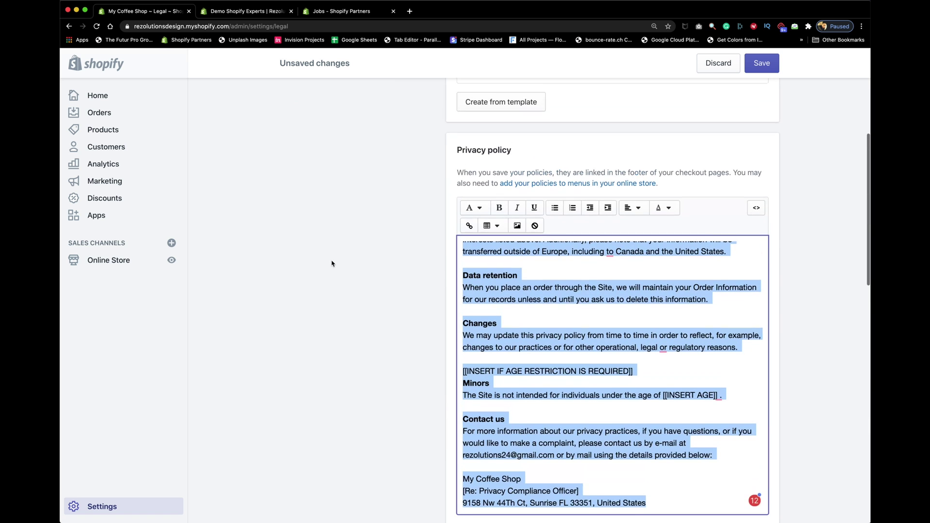
Copy the selected privacy policy text and save the legal pages.
right_click(485, 322)
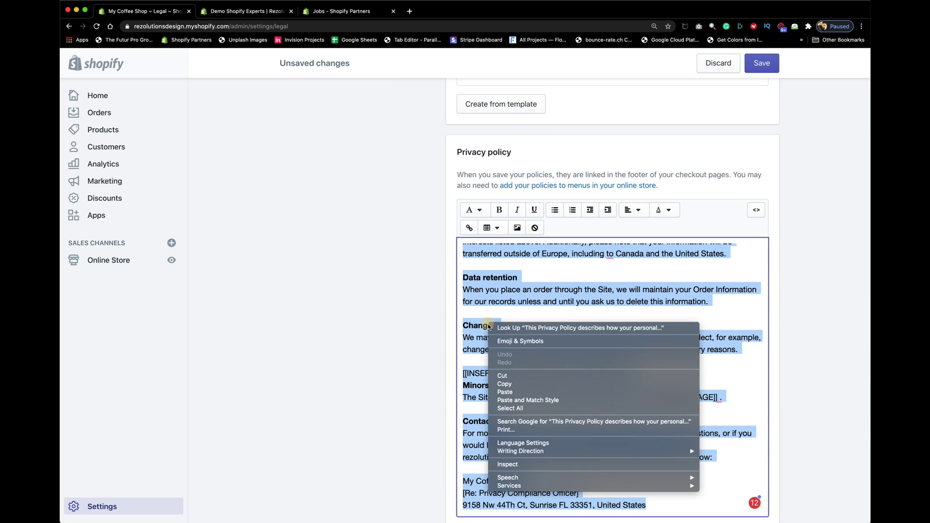
click(503, 383)
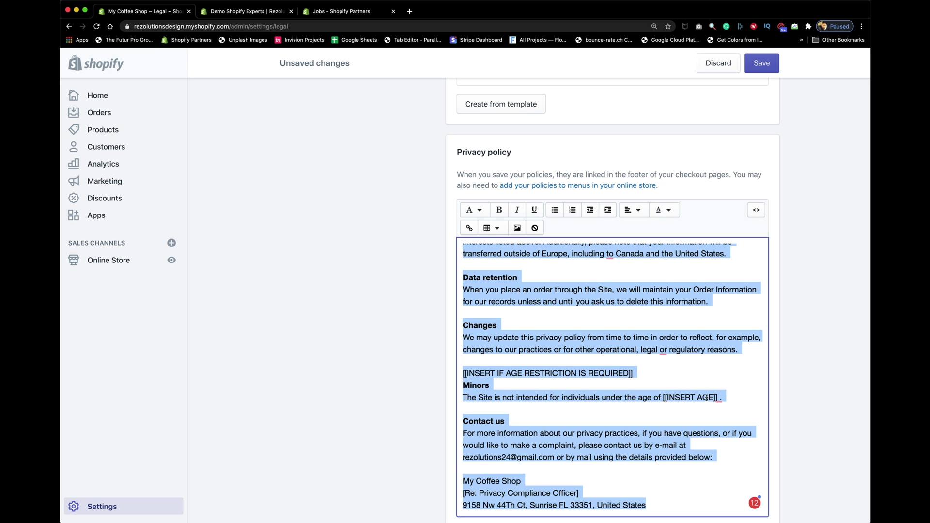
scroll(605, 382, up, 10)
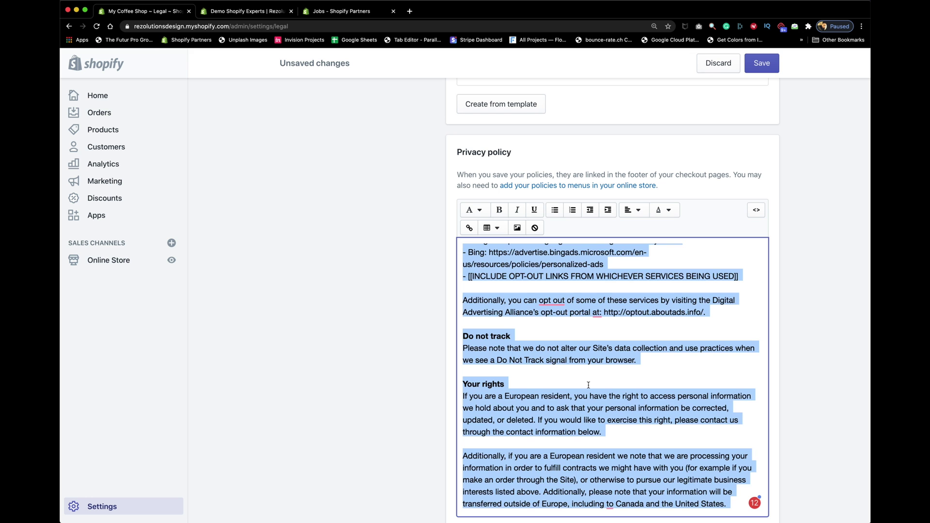
scroll(582, 383, down, 8)
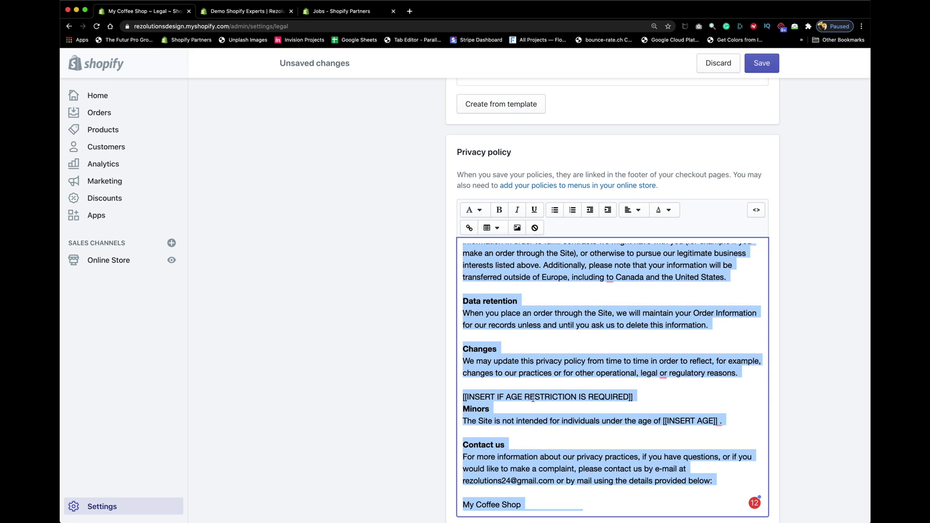
click(754, 66)
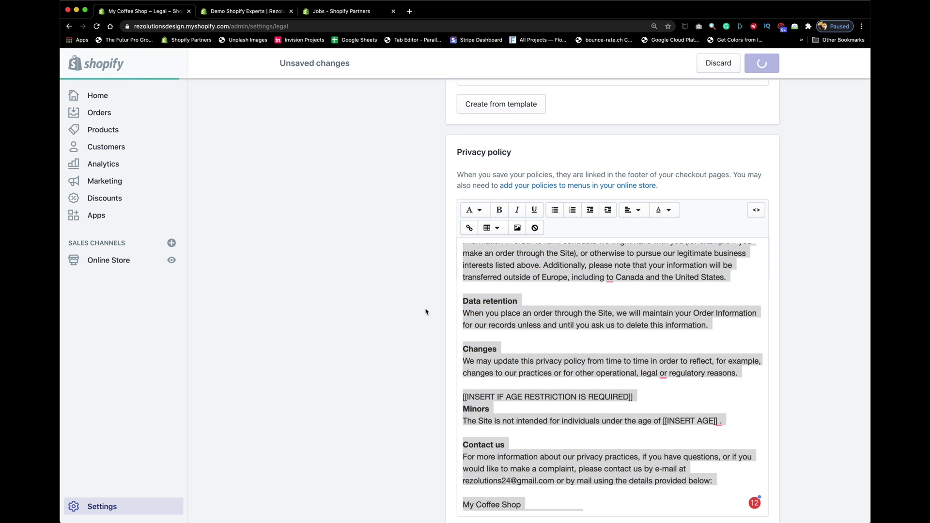
Add the copied privacy policy text to the store's Privacy Policy page, save it, and return to the page list.
click(102, 263)
click(115, 307)
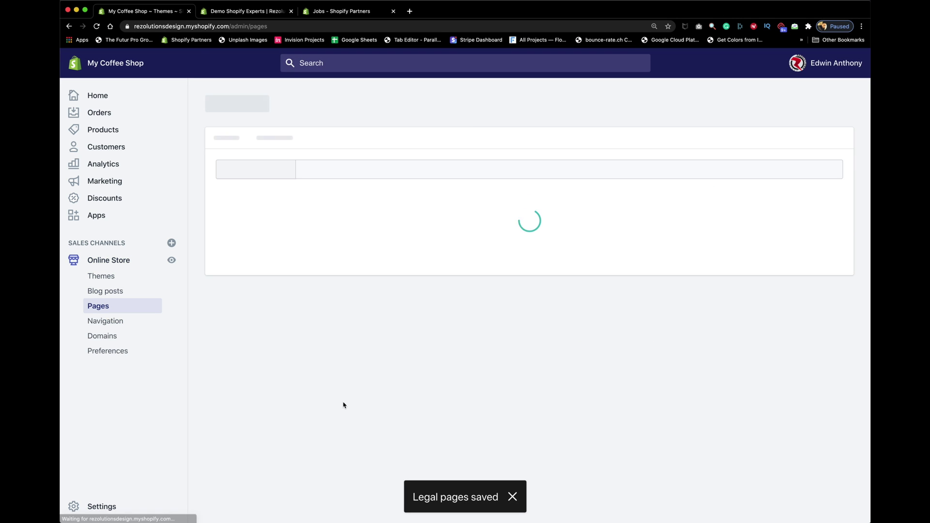
click(260, 289)
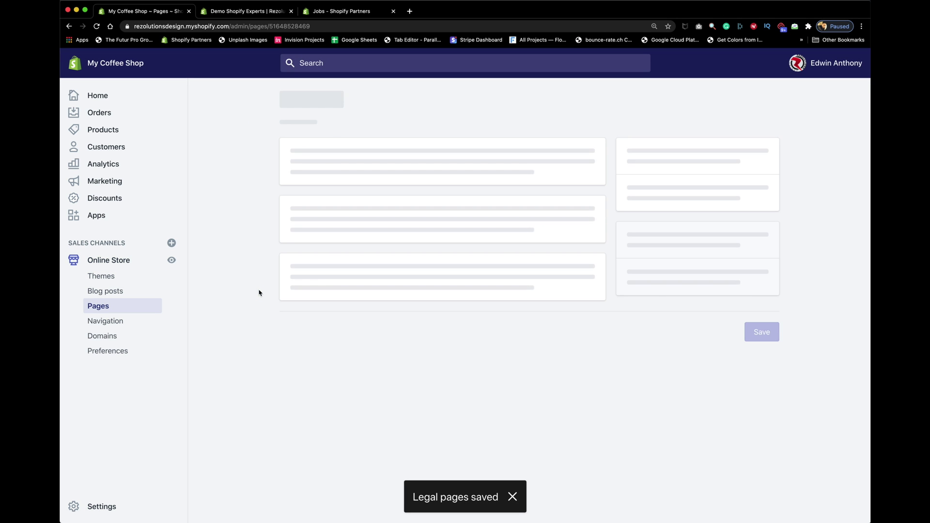
click(372, 337)
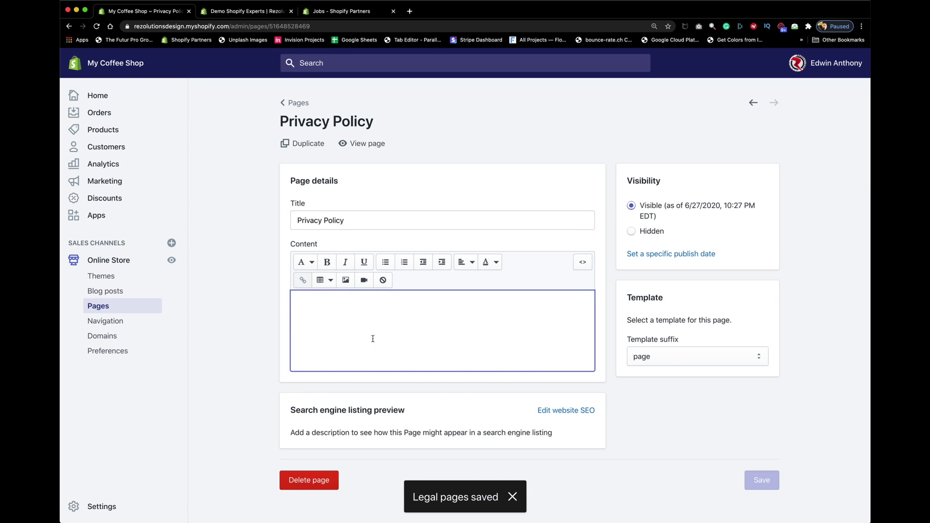
key(super+v)
key(super+s)
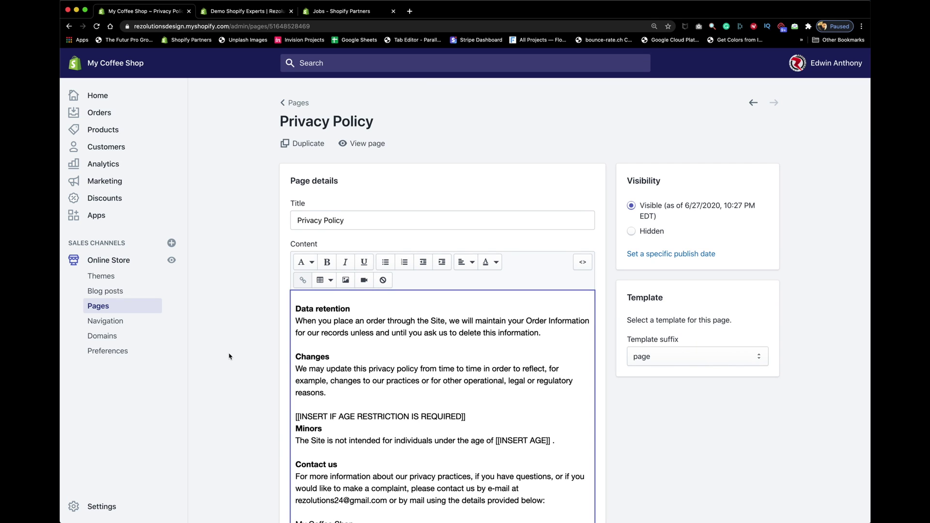
click(90, 303)
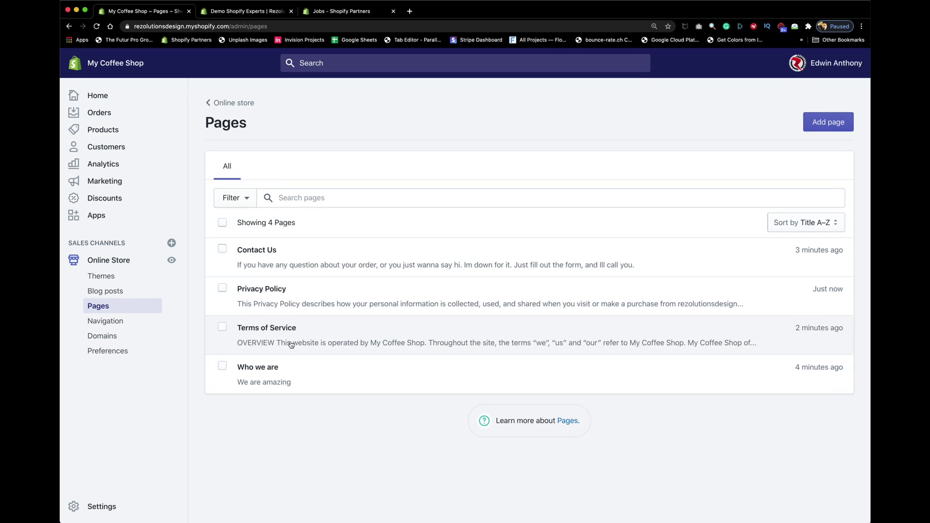
Generate the refund policy from the template in the store's legal settings.
click(109, 509)
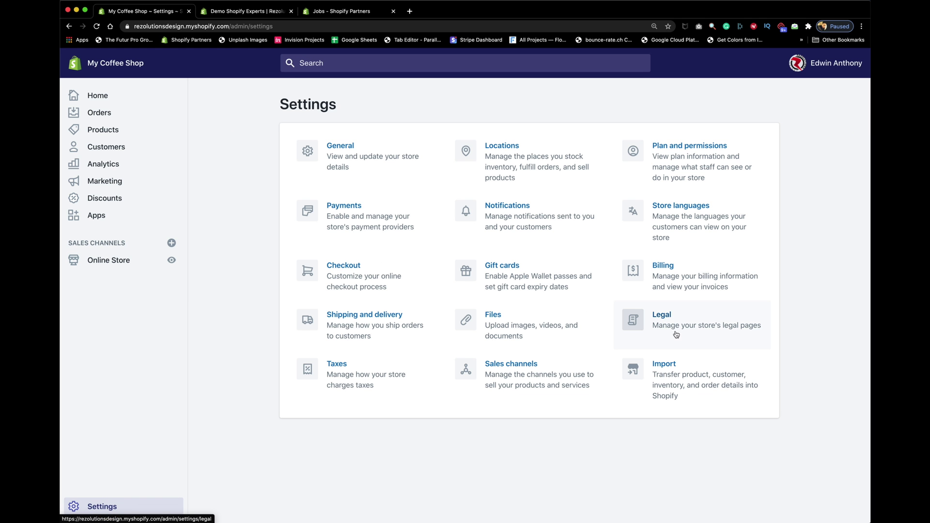
click(671, 314)
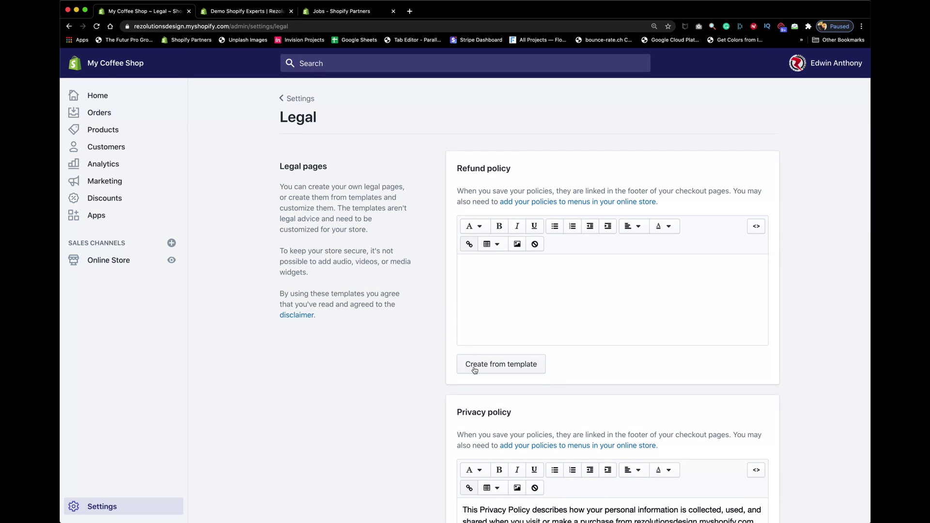
scroll(475, 367, down, 10)
scroll(444, 369, down, 10)
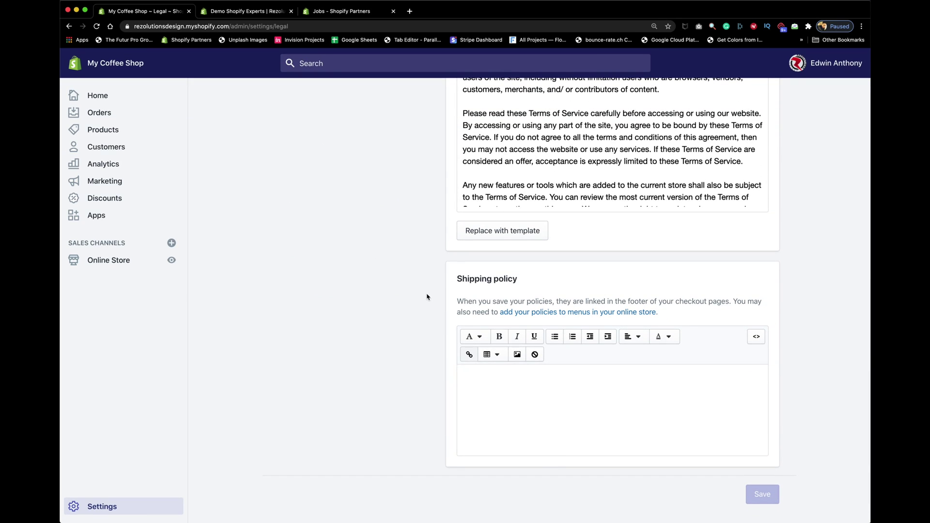
scroll(438, 339, up, 15)
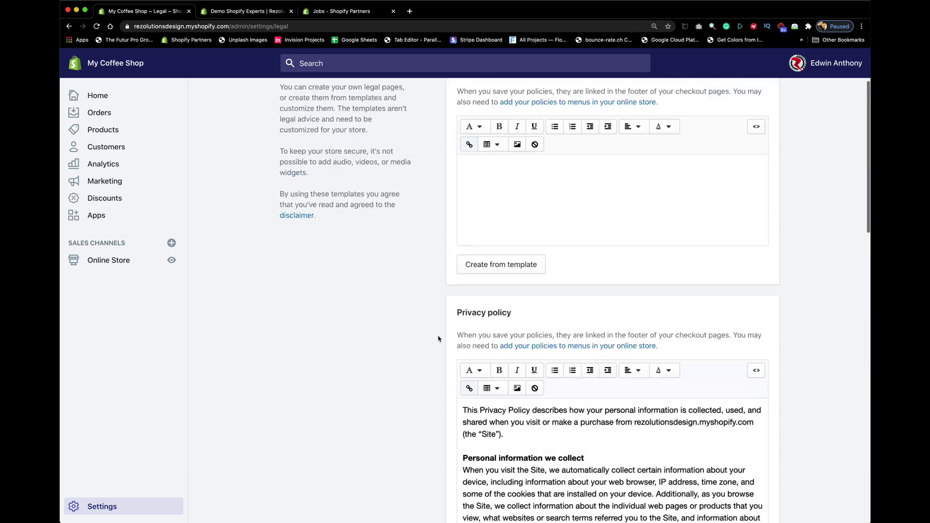
click(487, 359)
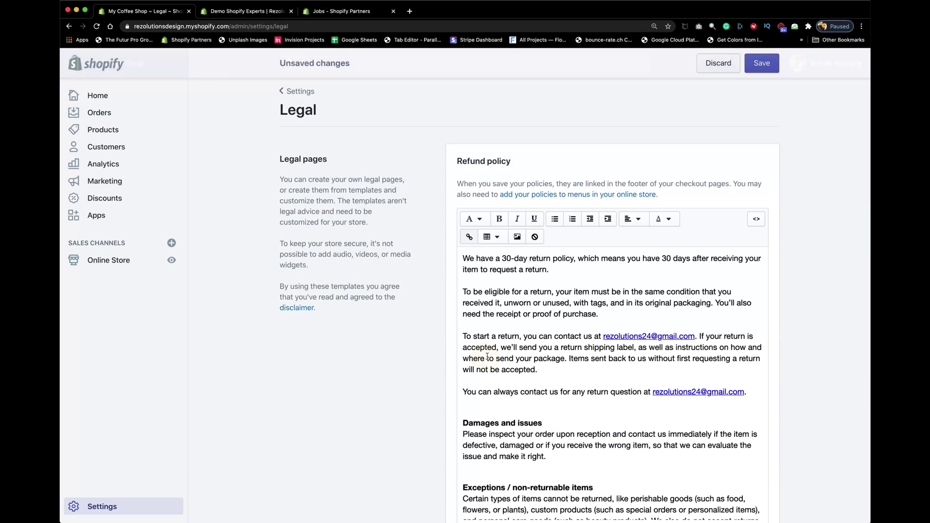
Copy the entire refund policy text and save the legal pages.
scroll(542, 366, down, 8)
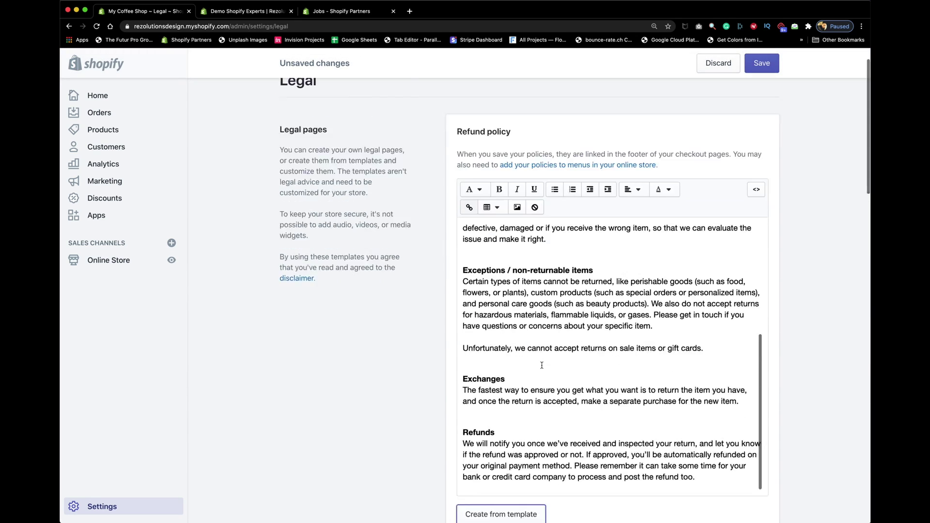
scroll(512, 307, up, 2)
scroll(512, 307, down, 2)
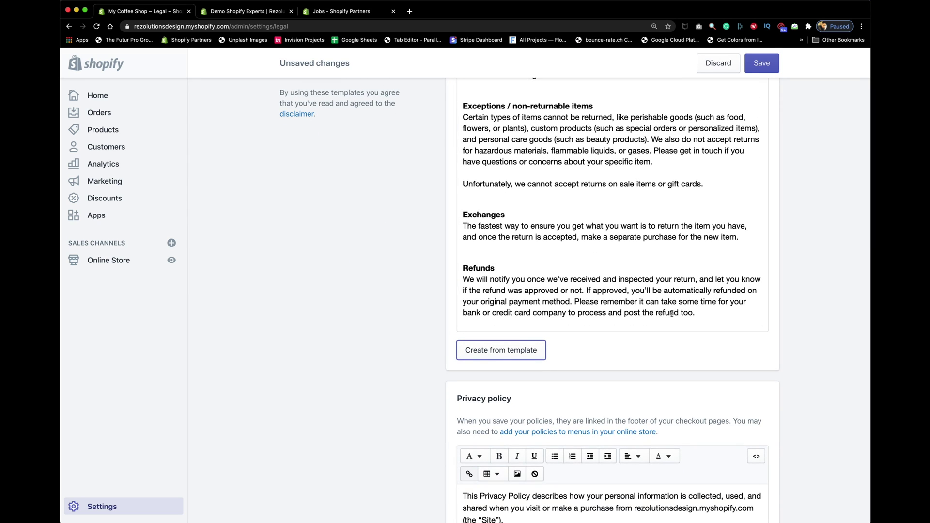
drag(701, 314, 409, 37)
right_click(512, 329)
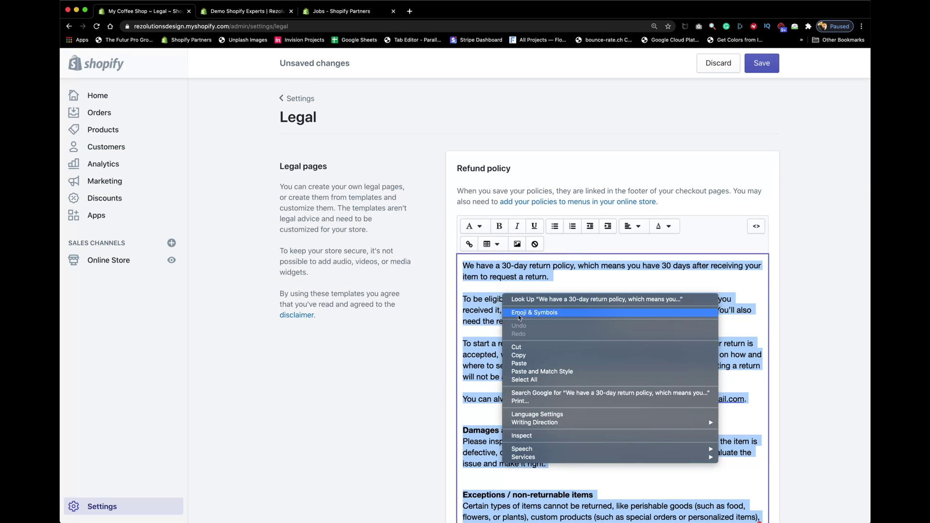
click(514, 355)
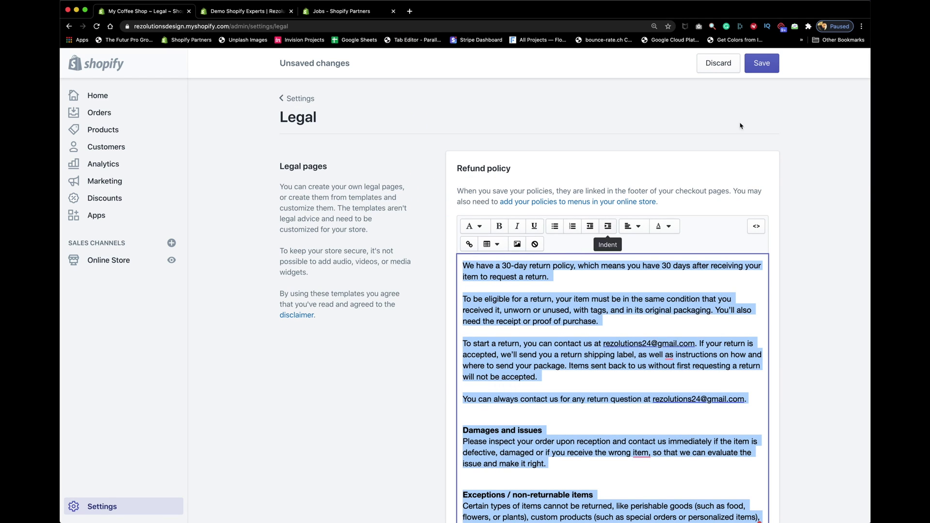
click(777, 65)
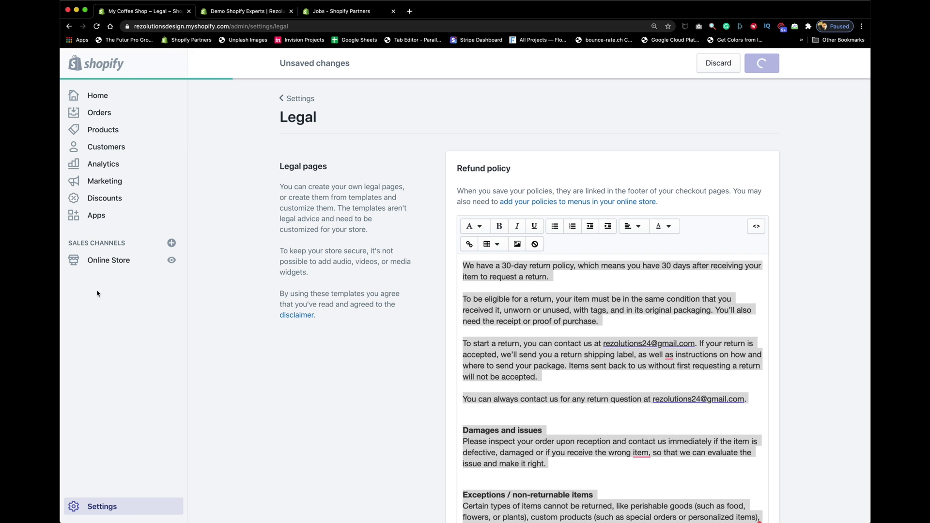
Start a new store page titled "Shipping and Refund Policy".
click(100, 260)
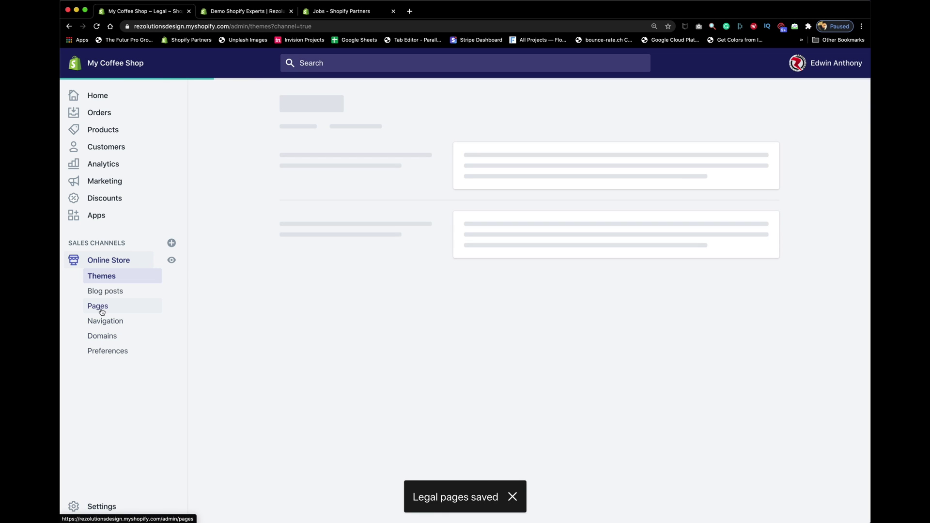
click(98, 306)
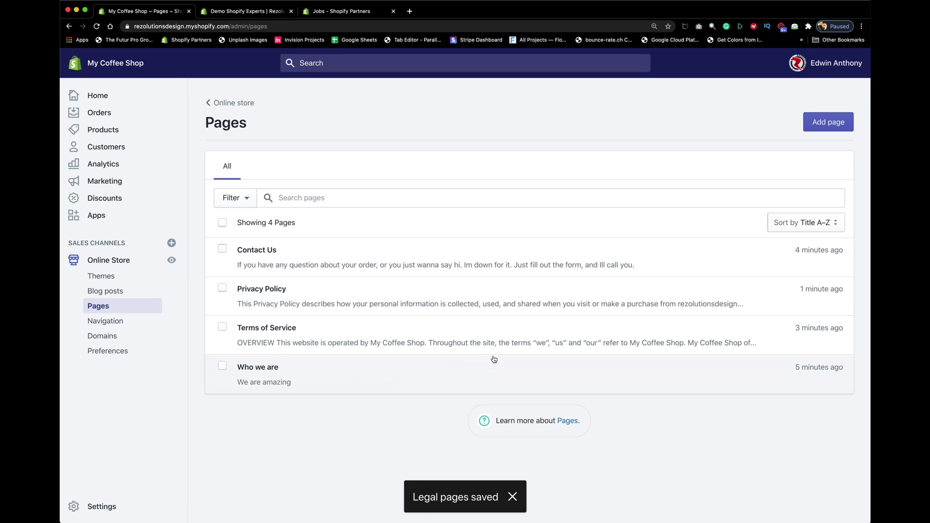
click(834, 129)
click(326, 195)
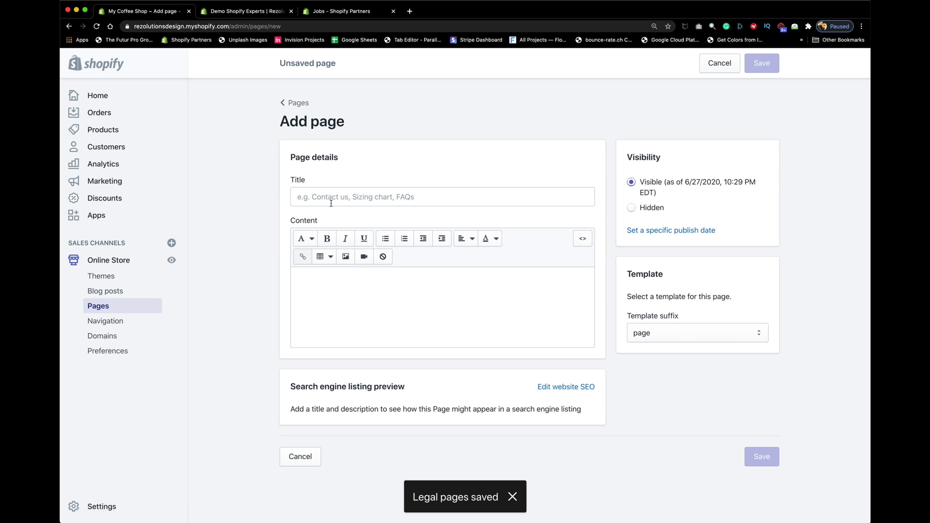
text(Shipp)
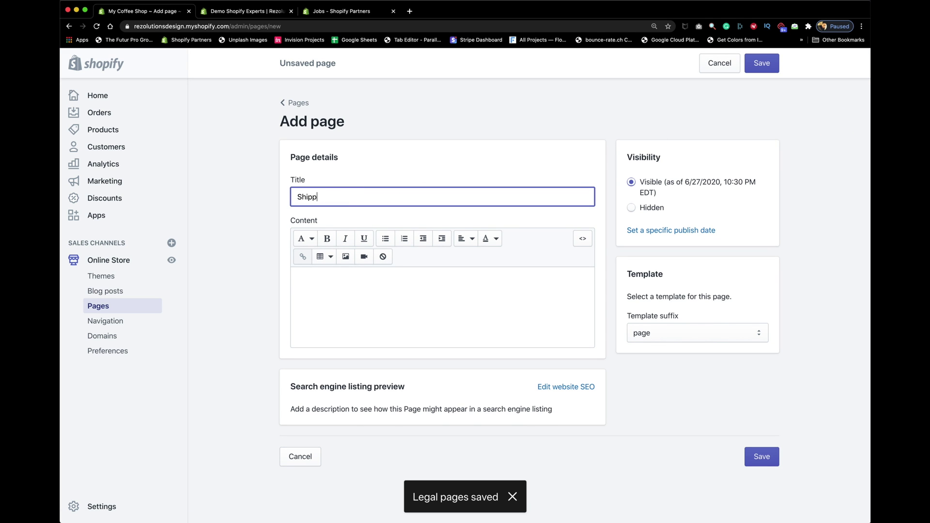
text(ing and Rerfund Pol;io)
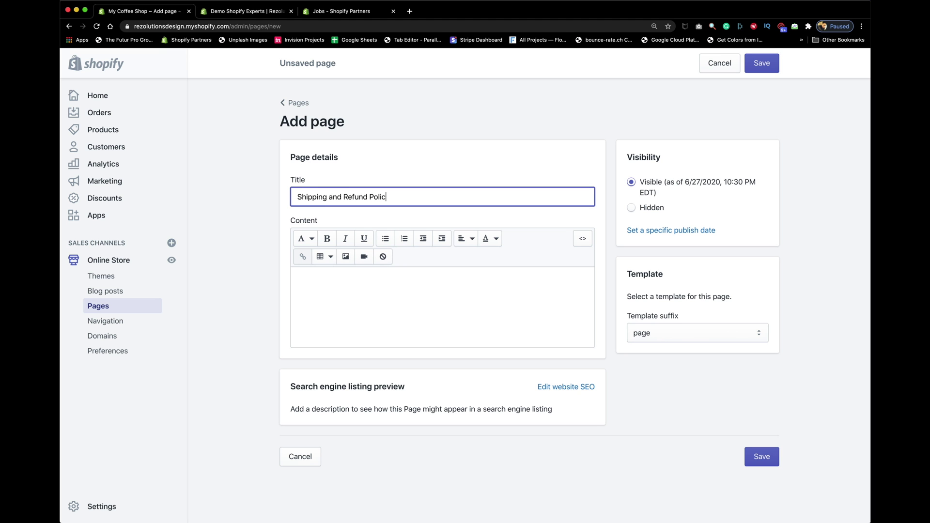
Fill the Shipping and Refund Policy page with the copied refund text, save it, and review its content.
click(326, 291)
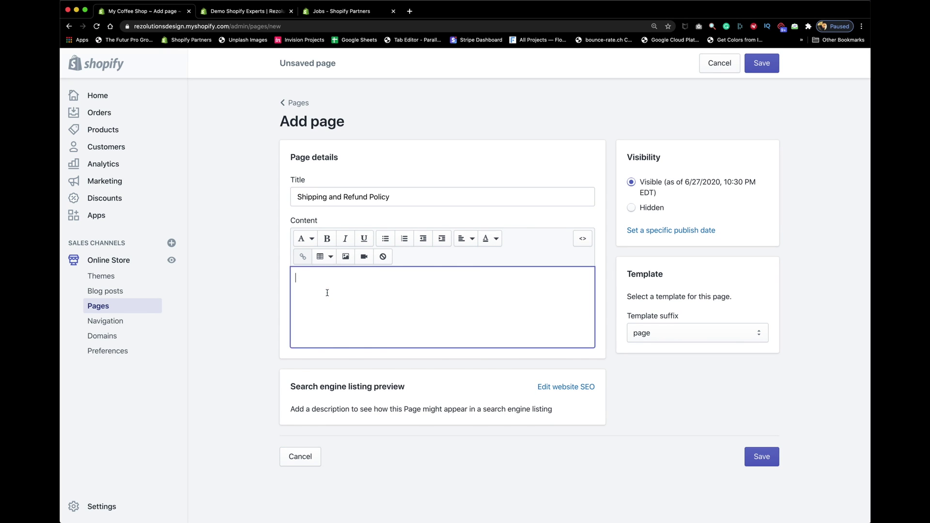
key(super+v)
scroll(339, 339, down, 5)
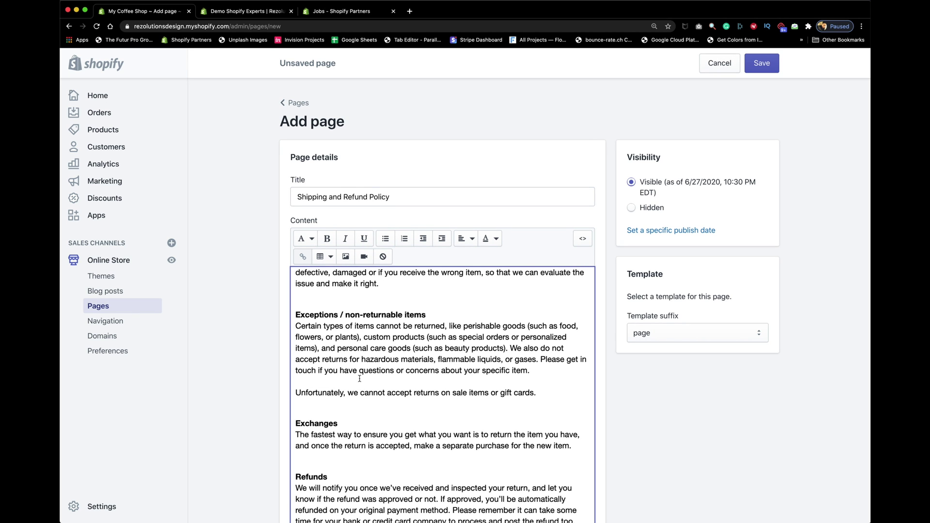
click(760, 68)
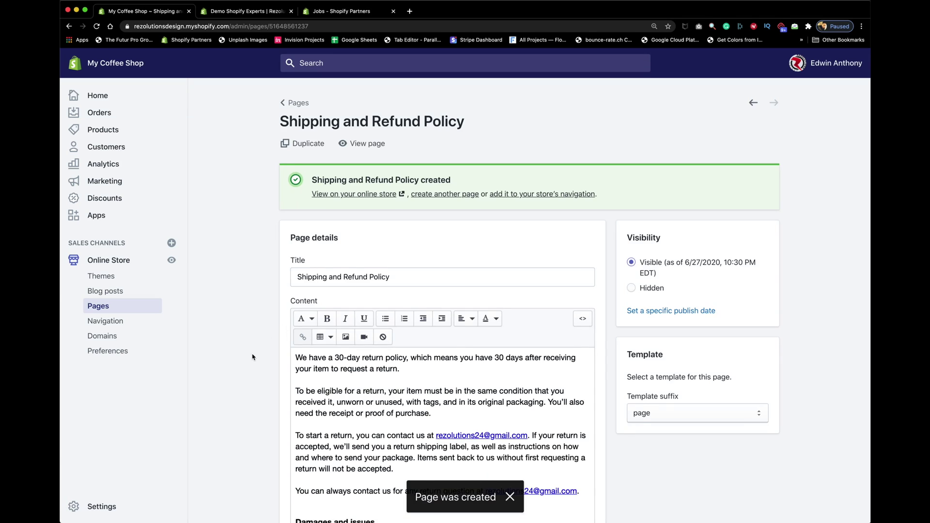
scroll(398, 274, down, 10)
scroll(398, 274, down, 3)
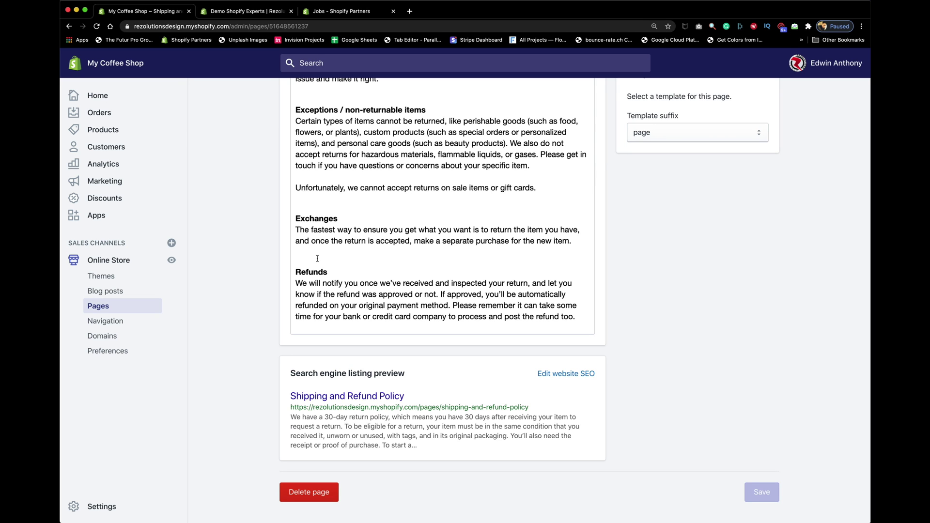
Open the store's Footer menu and add an item linked to the Contact Us page.
click(100, 306)
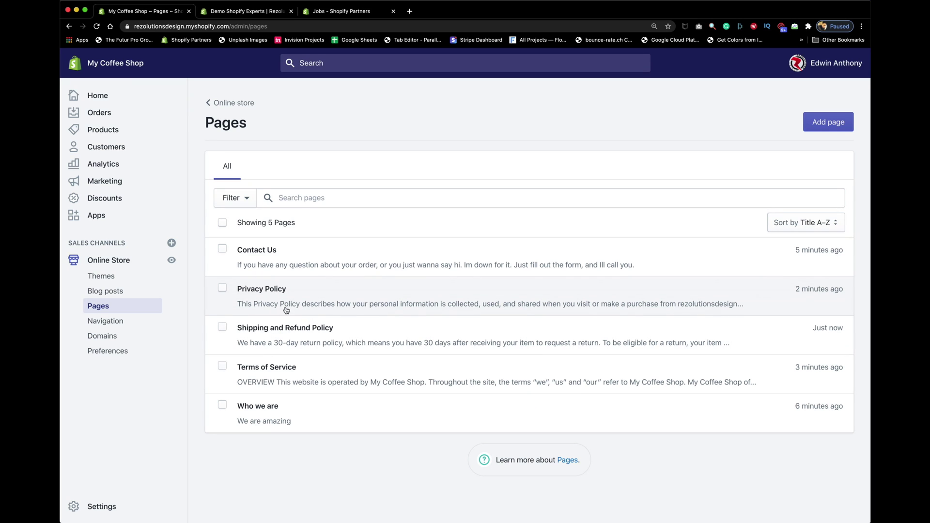
click(107, 323)
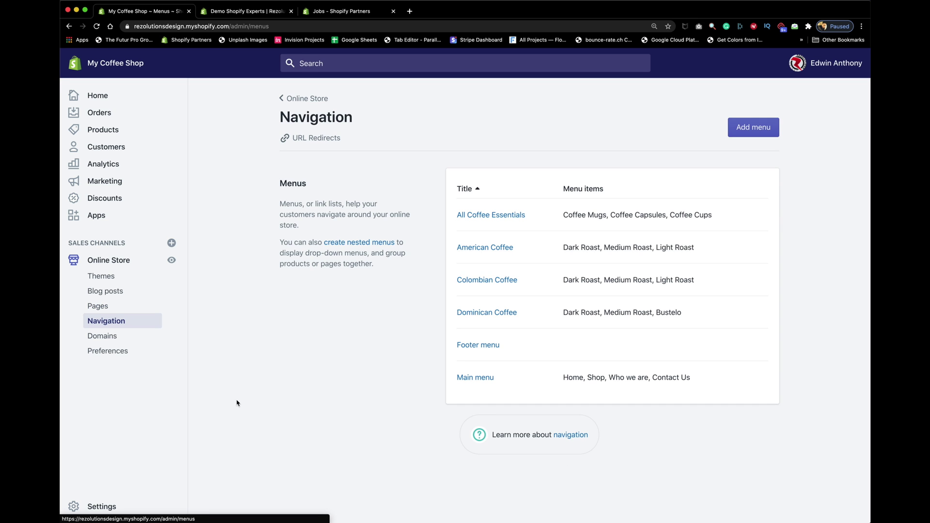
click(474, 344)
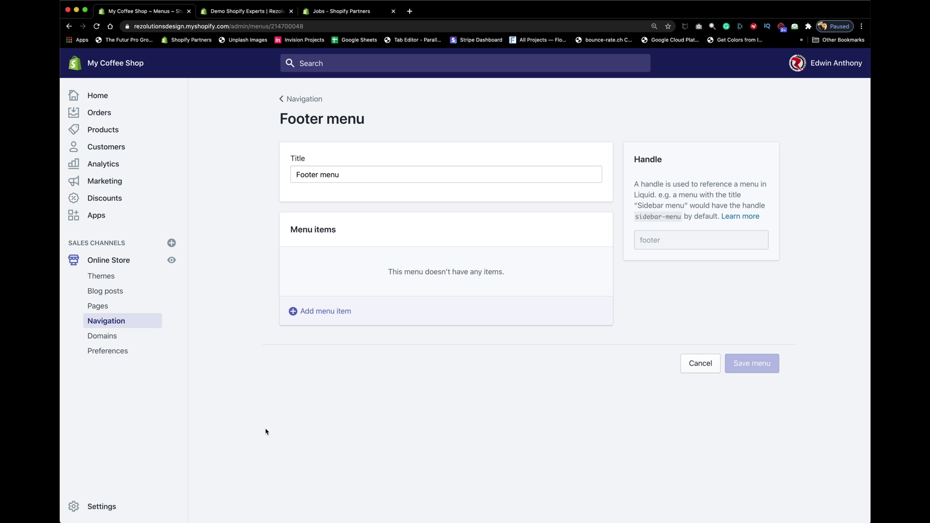
click(326, 311)
click(322, 327)
click(358, 239)
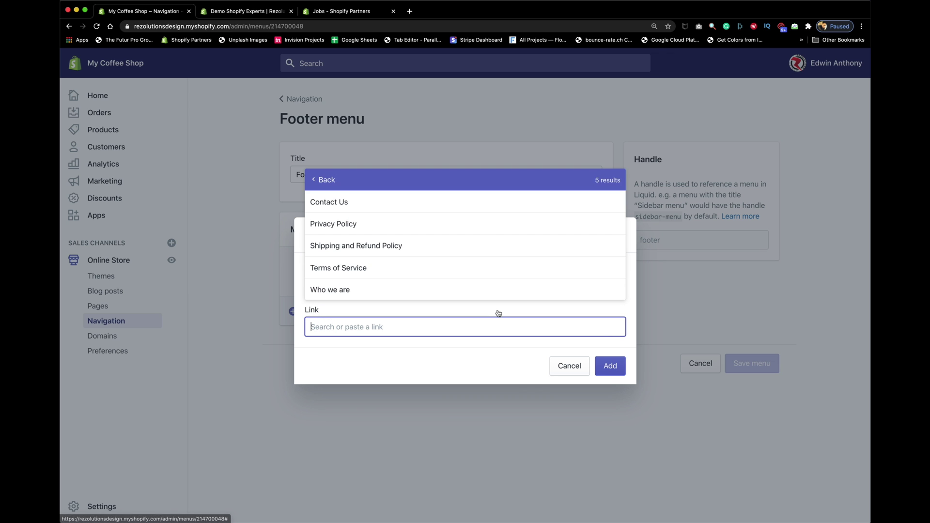
click(369, 202)
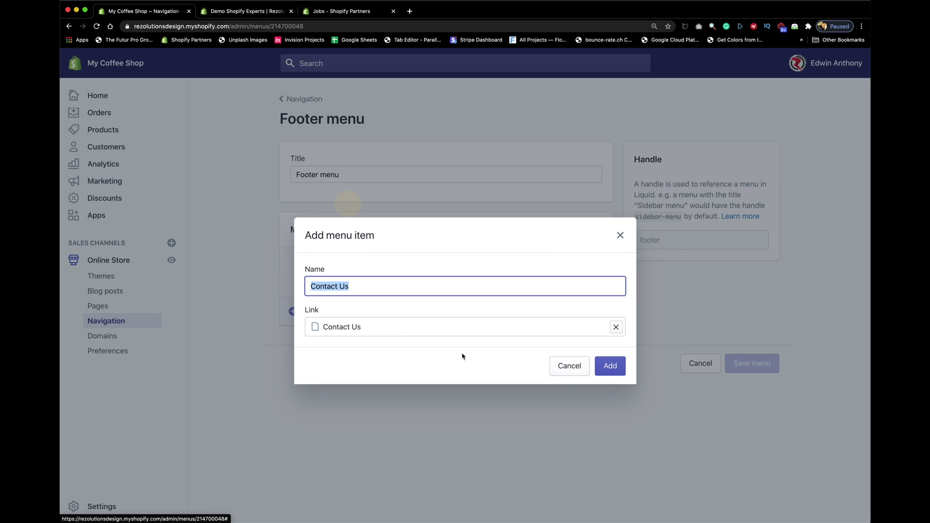
click(612, 369)
Add a footer menu item linked to the Privacy Policy page.
click(334, 293)
click(338, 326)
click(347, 246)
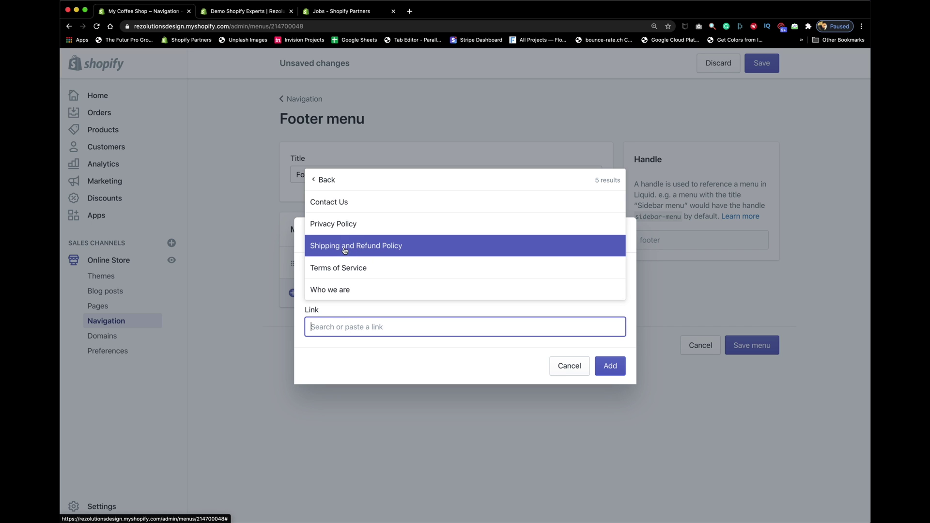
click(346, 223)
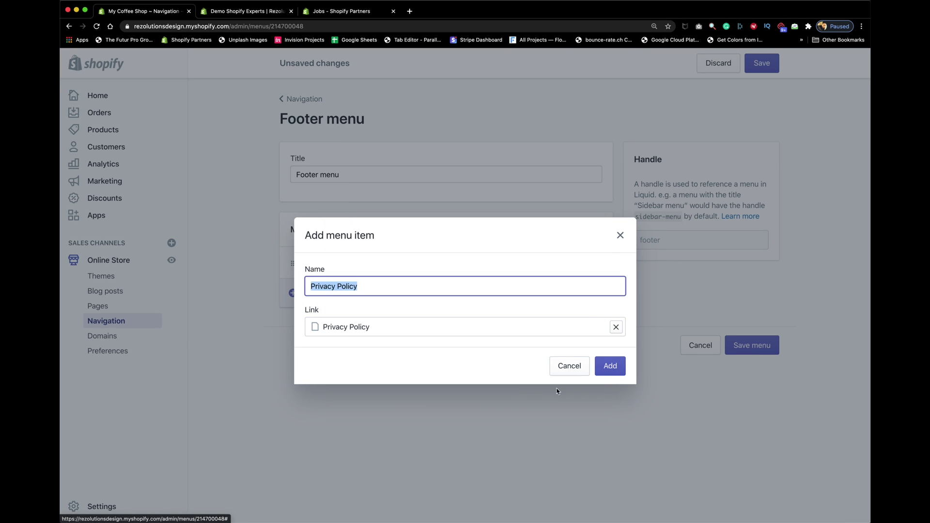
click(608, 366)
Add a footer menu item linked to the Shipping and Refund Policy page.
click(333, 326)
click(326, 330)
click(379, 246)
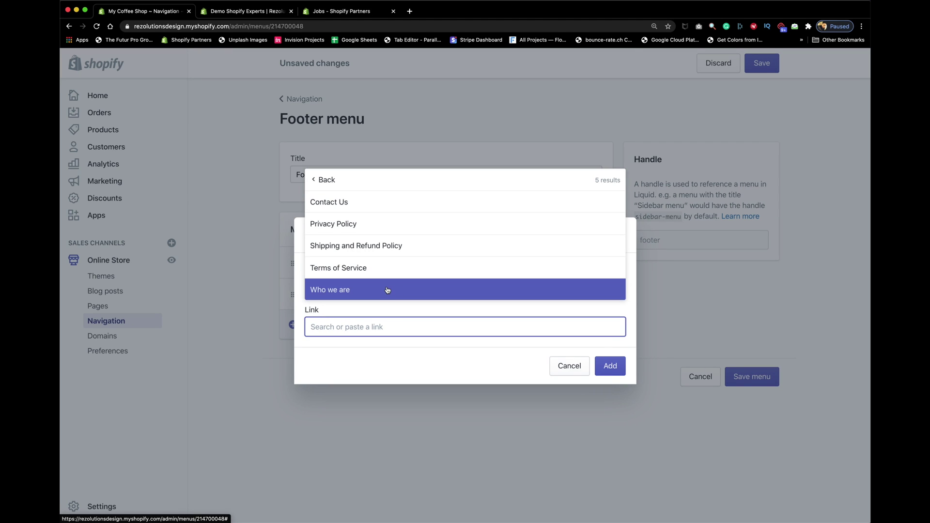
click(374, 246)
click(607, 365)
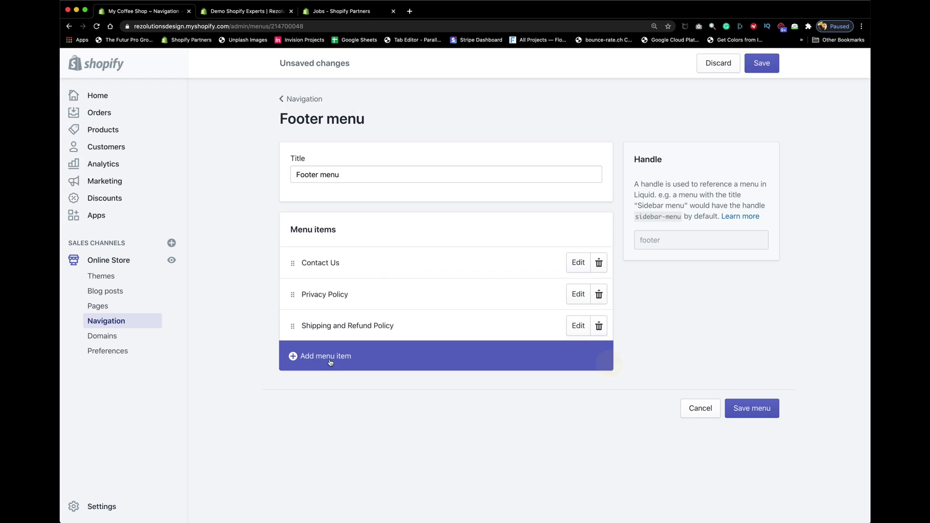
Add a footer menu item linked to the Who we are page.
click(332, 364)
click(338, 324)
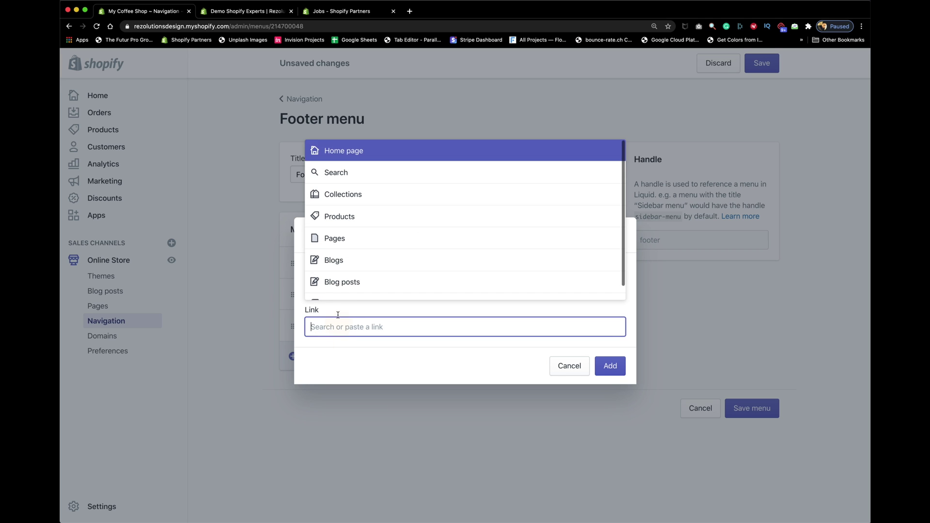
click(348, 242)
click(356, 289)
click(606, 366)
Add a footer menu item linked to the Terms of Service page.
click(323, 388)
click(343, 326)
click(351, 247)
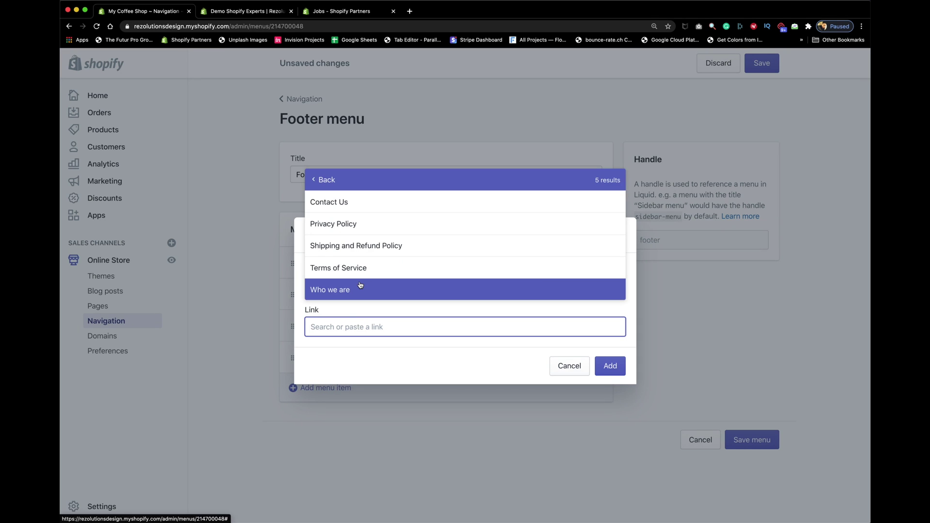
click(359, 267)
click(609, 366)
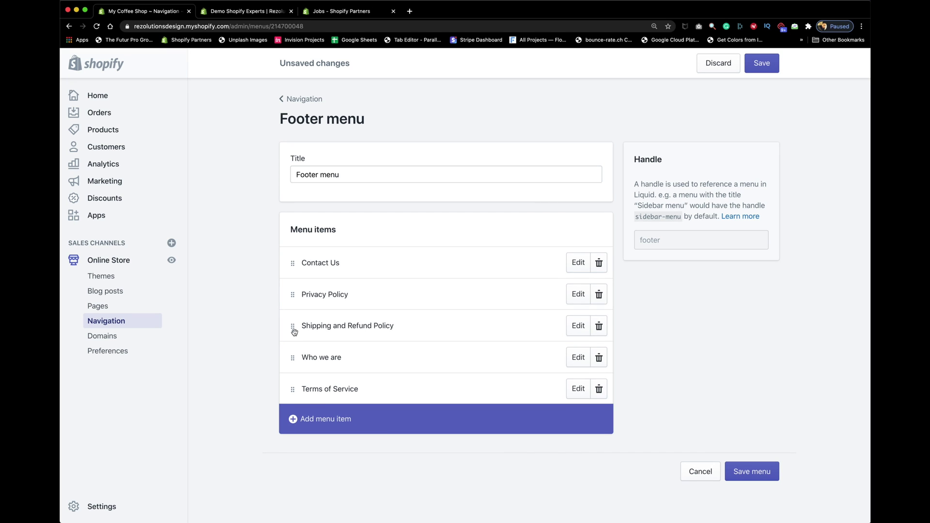
Reorder the footer items with Who we are first and Shipping and Refund Policy above Privacy Policy, and save the menu.
drag(294, 326, 292, 289)
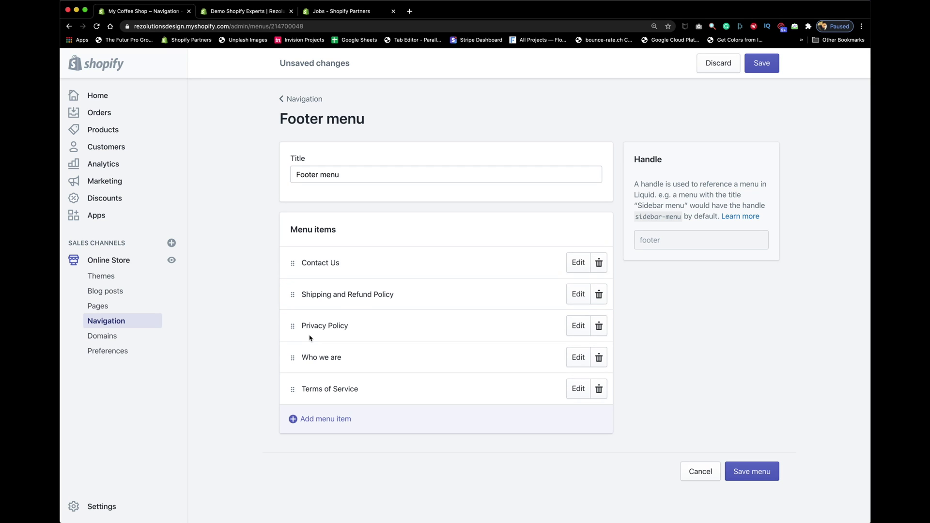
drag(292, 357, 291, 252)
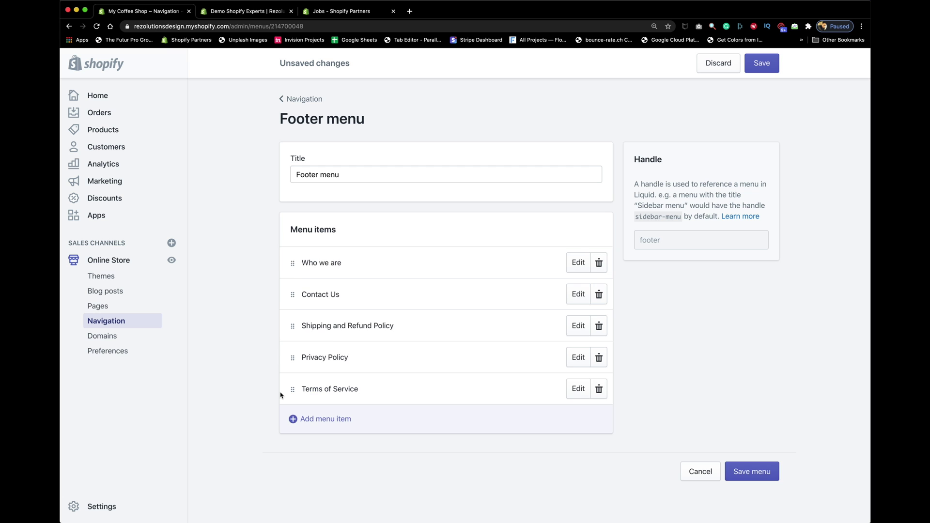
click(751, 469)
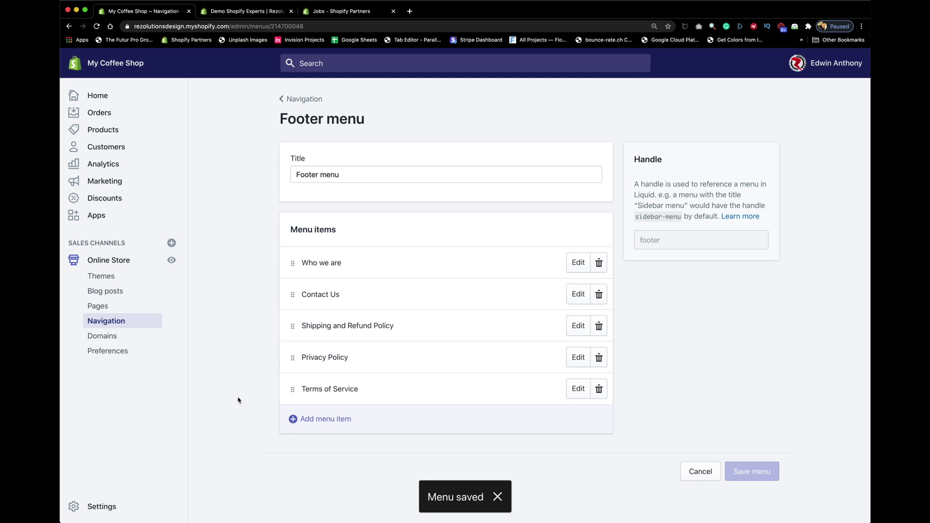
Change the footer menu's title to Our Company and save the menu.
triple_click(333, 177)
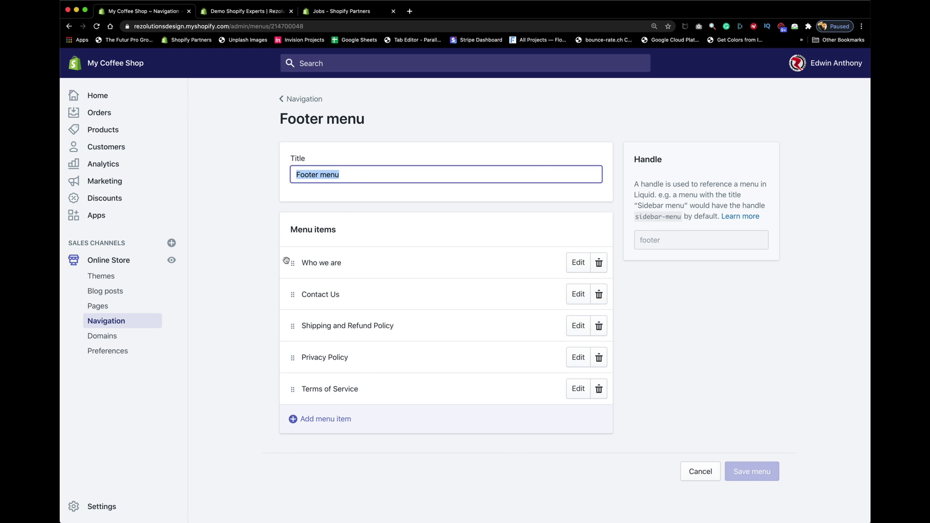
text(Our Company)
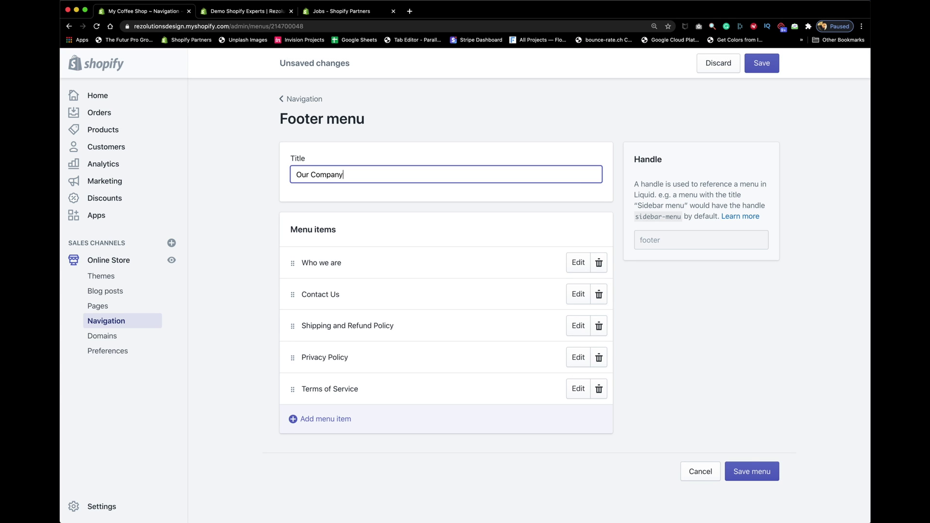
click(749, 469)
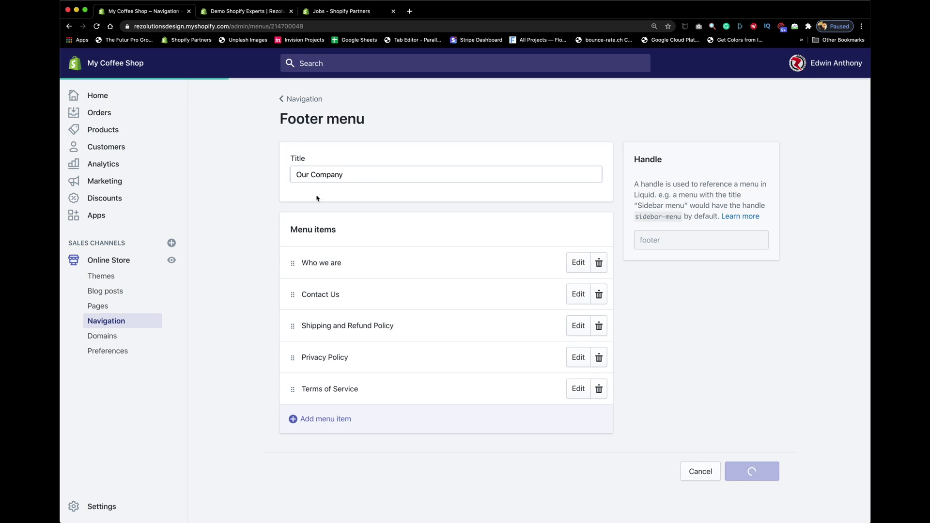
Return to the list of menus and start a new menu titled Shop Our Store.
click(302, 100)
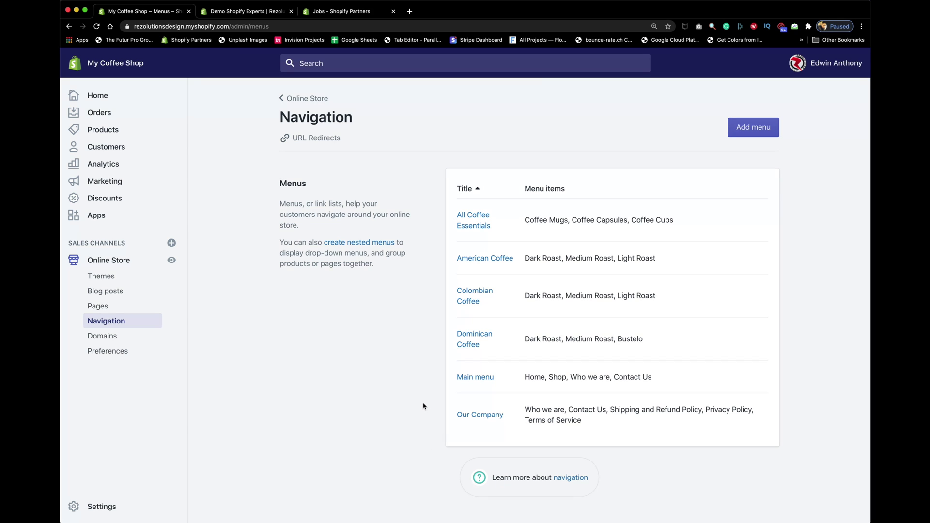
click(760, 128)
click(338, 175)
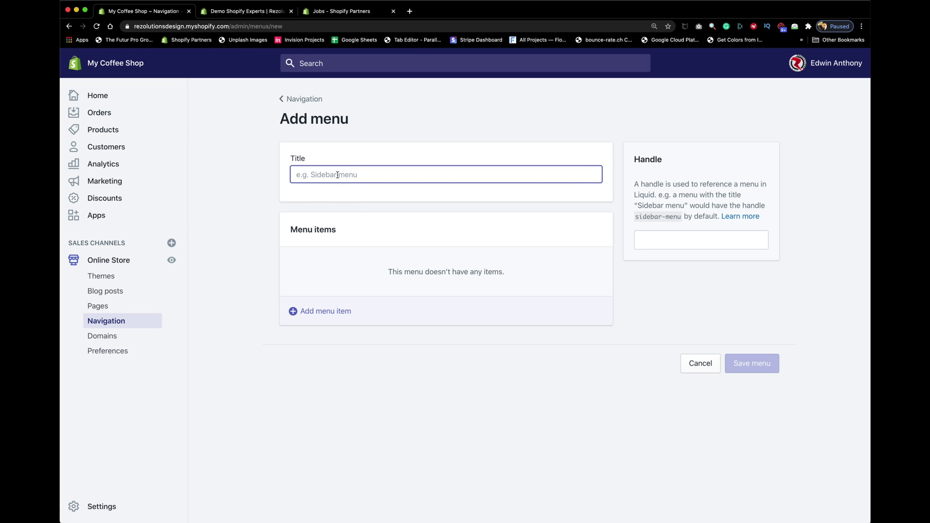
text(Shop)
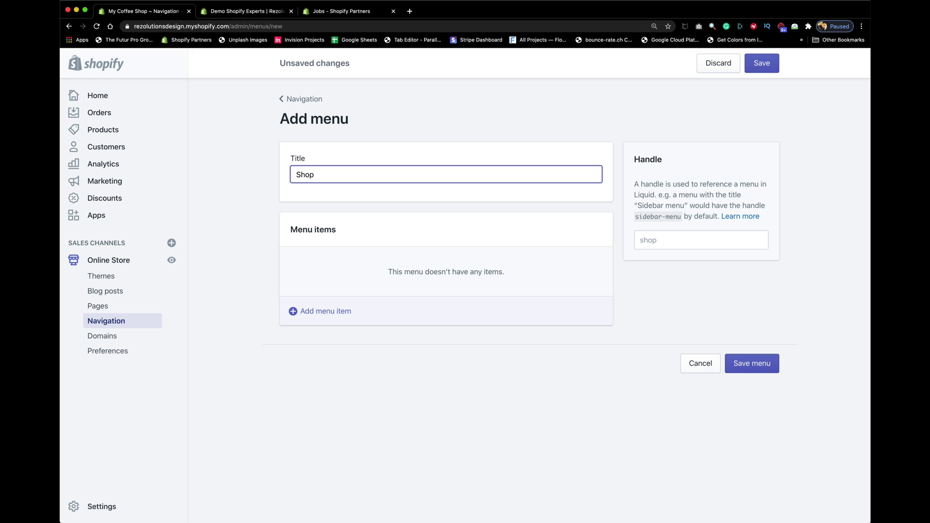
text( Our Store)
Add a menu item linked to the Coffee Capsules collection.
click(342, 317)
click(340, 327)
click(358, 193)
click(368, 234)
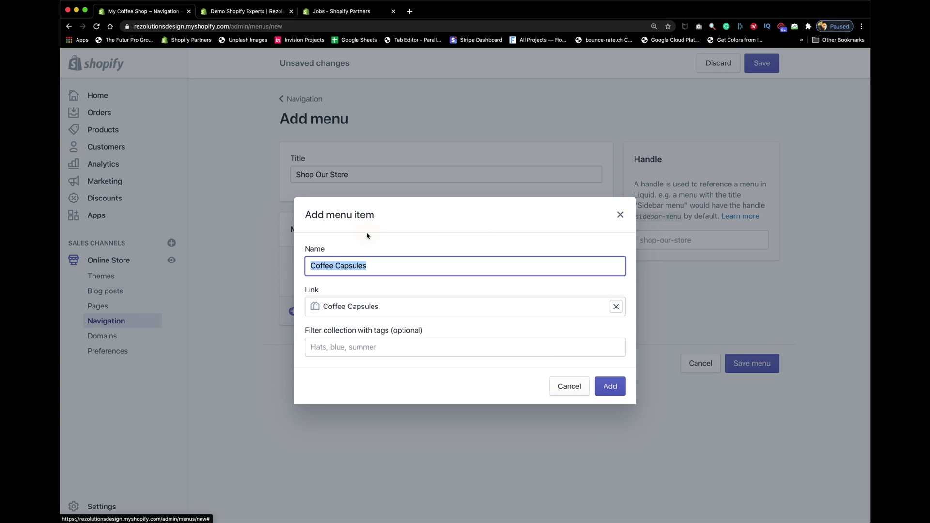
click(609, 387)
Add a menu item linked to the All Coffee Essentials collection.
click(326, 292)
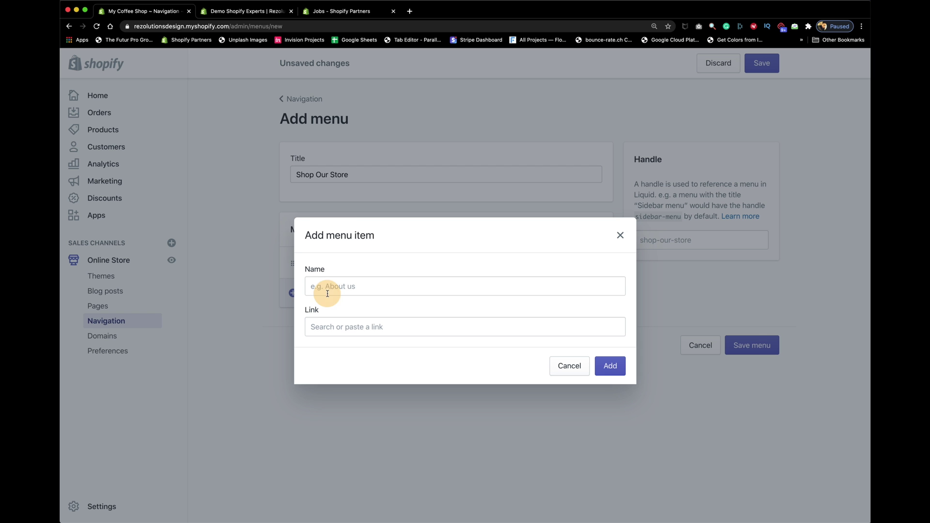
click(315, 326)
click(348, 194)
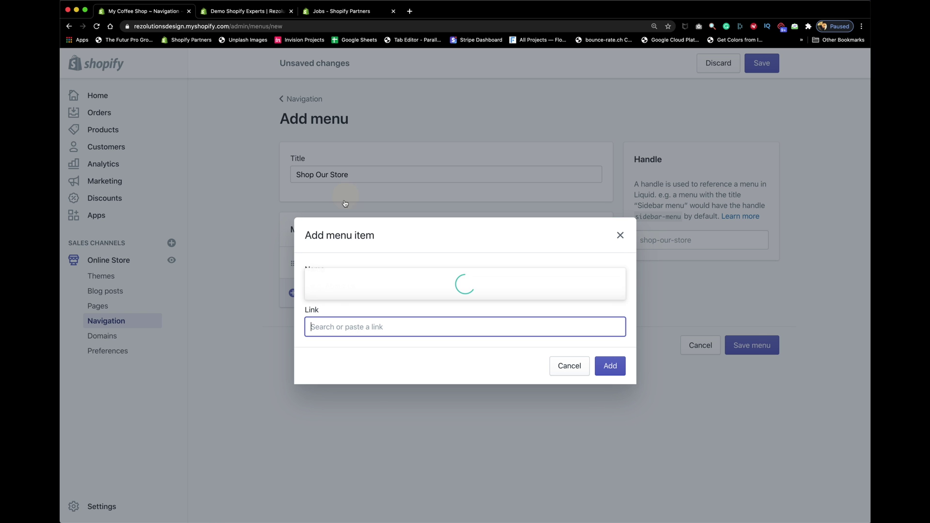
click(373, 205)
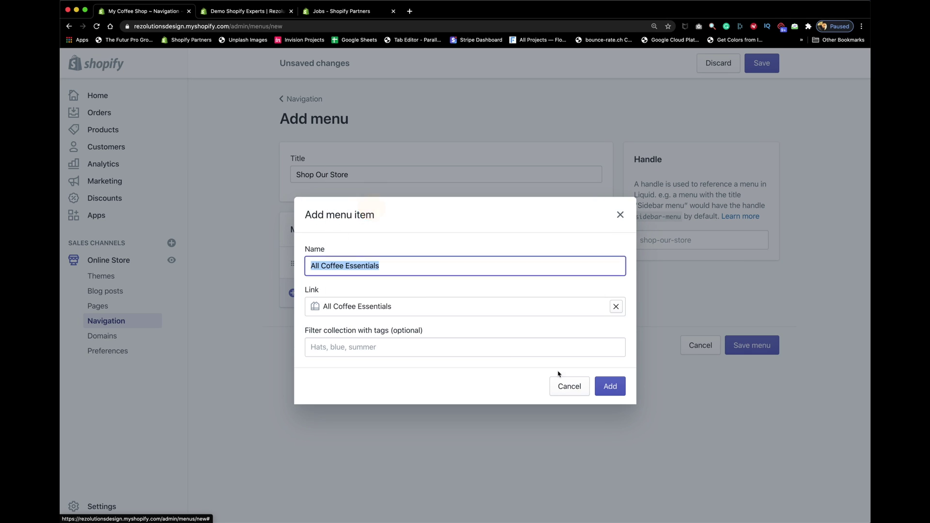
click(609, 386)
Add a menu item linked to the Coffee Cups collection.
click(342, 325)
click(348, 326)
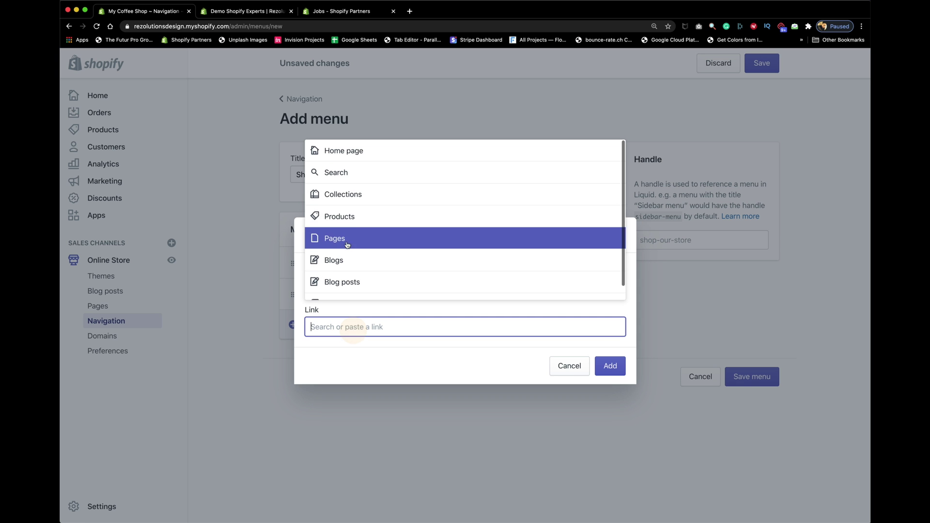
click(353, 216)
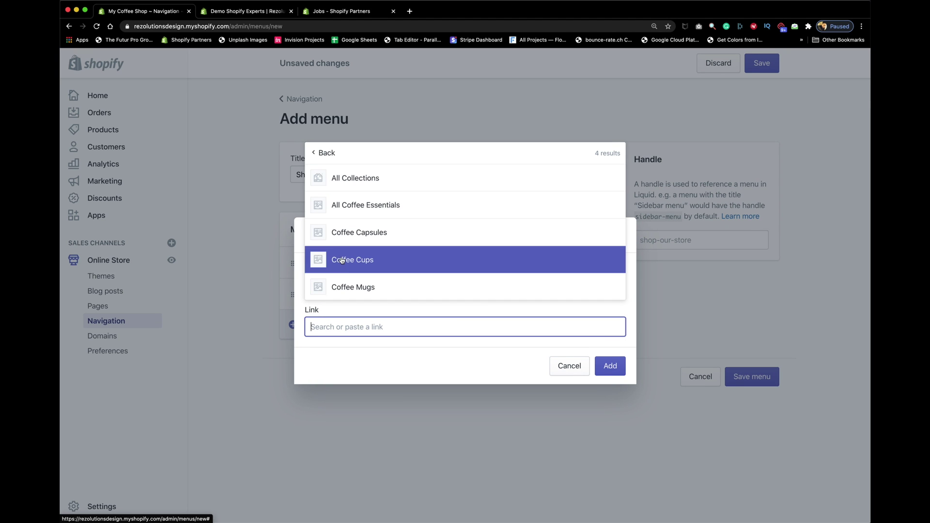
click(340, 261)
click(609, 386)
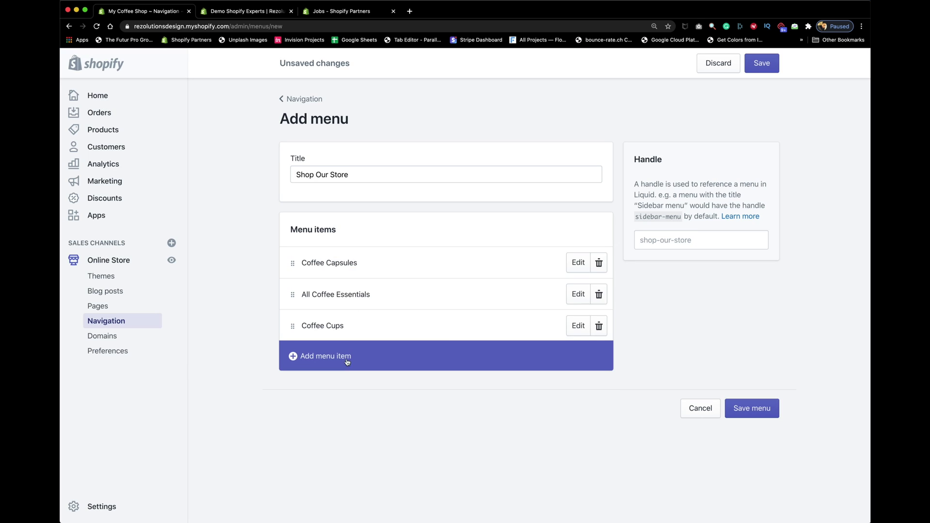
Add a menu item linked to the Coffee Mugs collection.
click(353, 356)
click(336, 324)
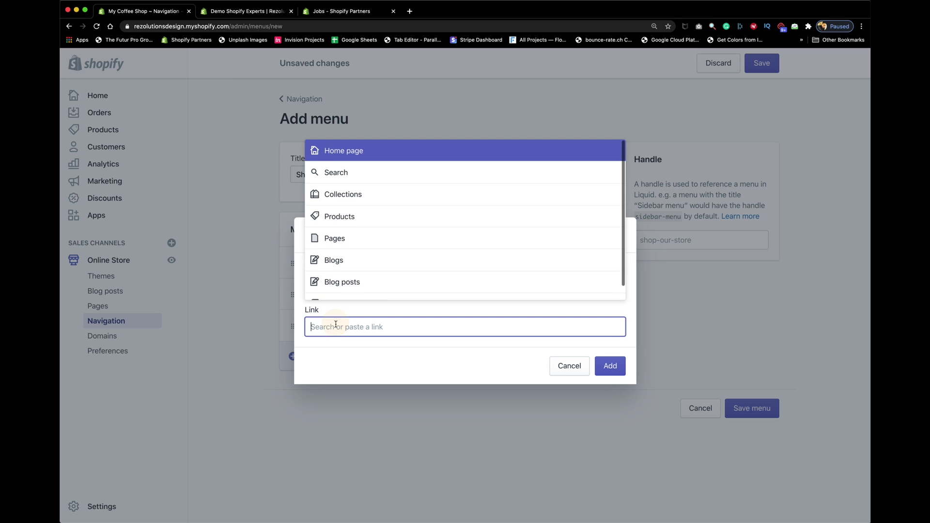
click(360, 199)
click(361, 285)
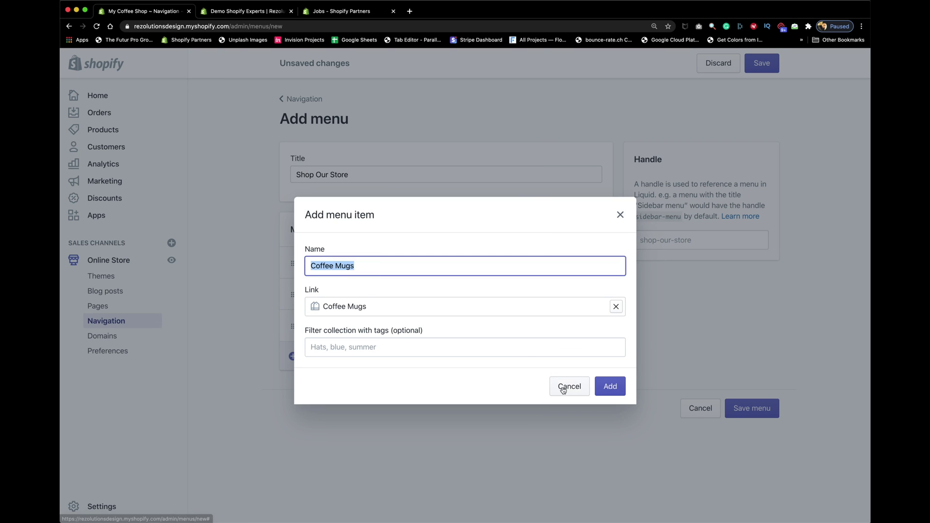
click(609, 386)
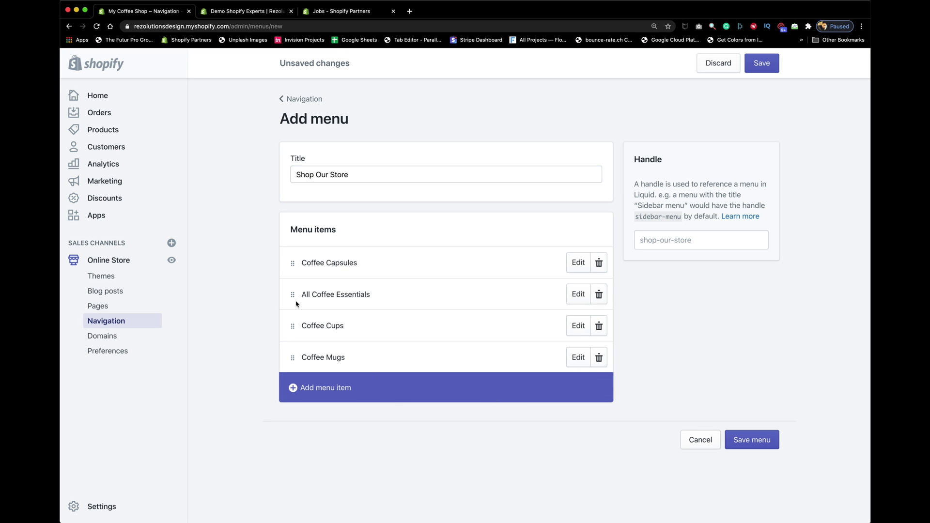
Move All Coffee Essentials to the first place in the Shop Our Store menu, save it and return to the menu list.
drag(292, 295, 292, 253)
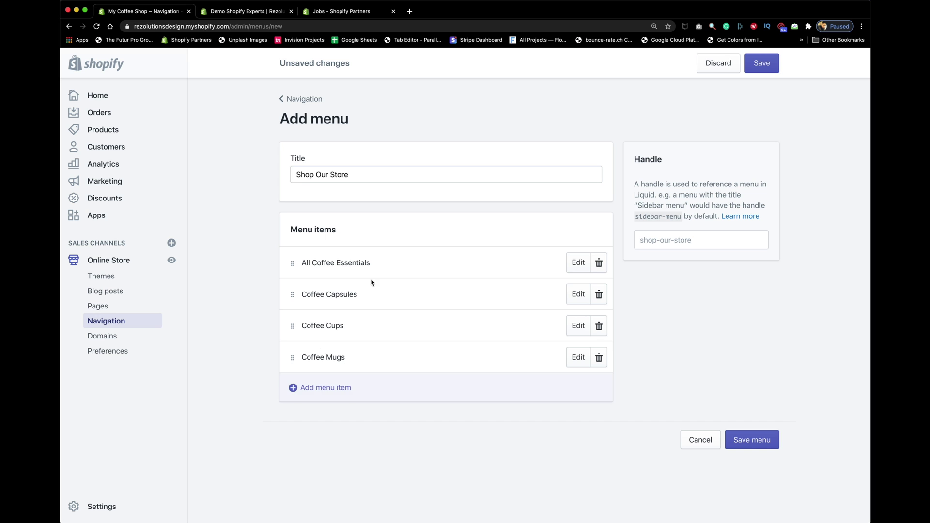
click(737, 438)
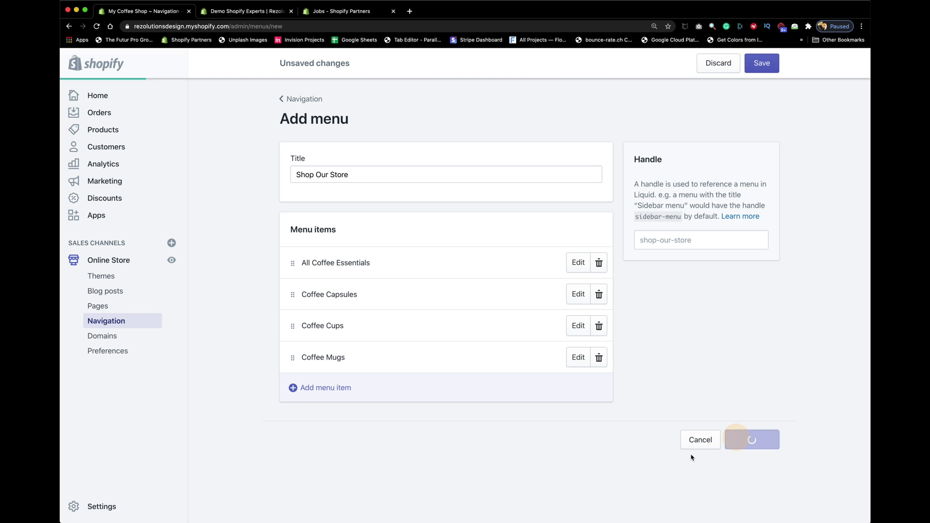
click(301, 99)
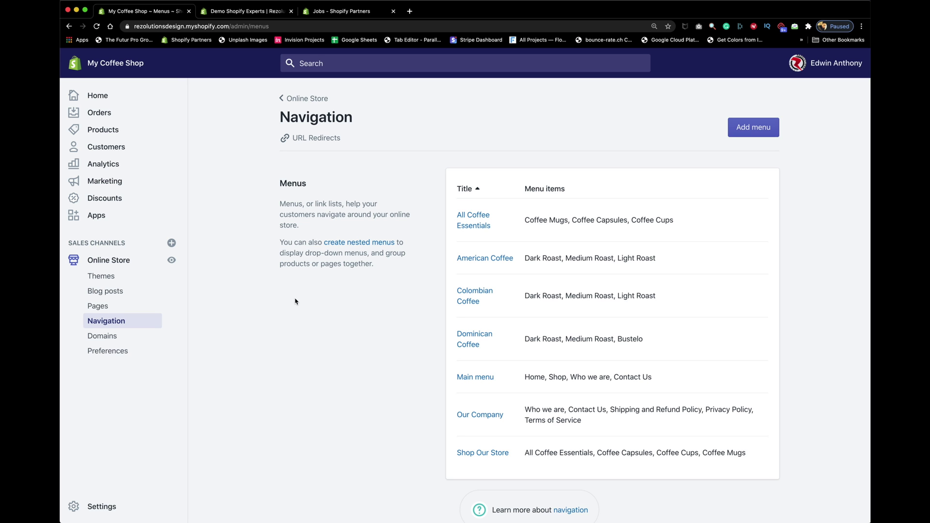
Close the storefront preview and open the live Turbo 4.1.2 theme's customization editor in a new browser tab.
click(99, 274)
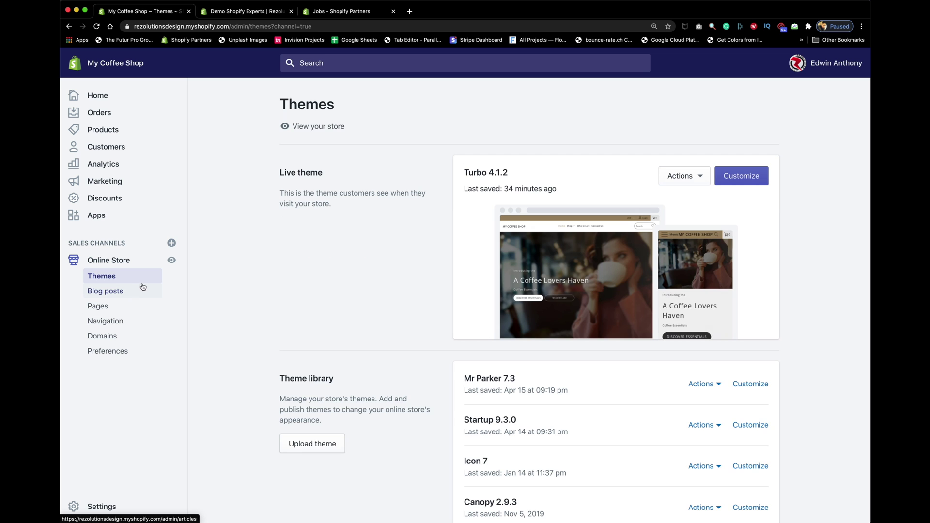
click(234, 15)
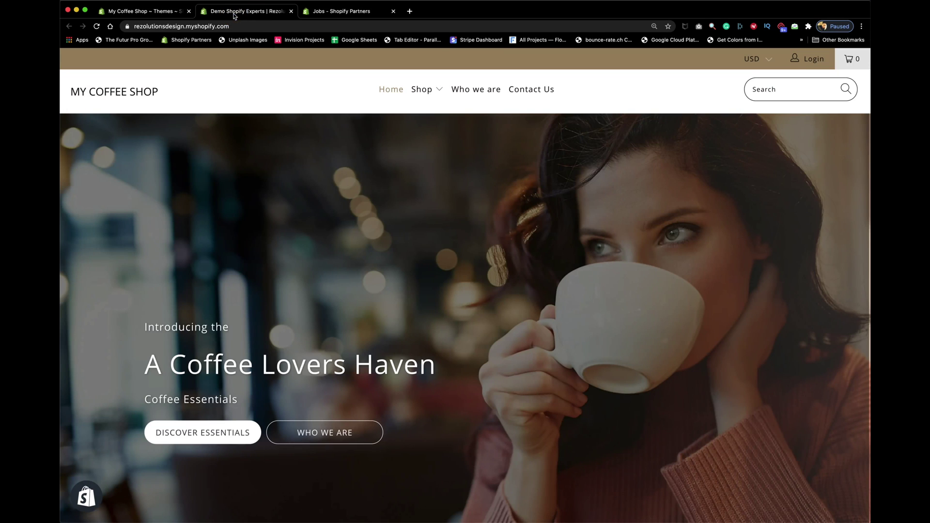
click(291, 11)
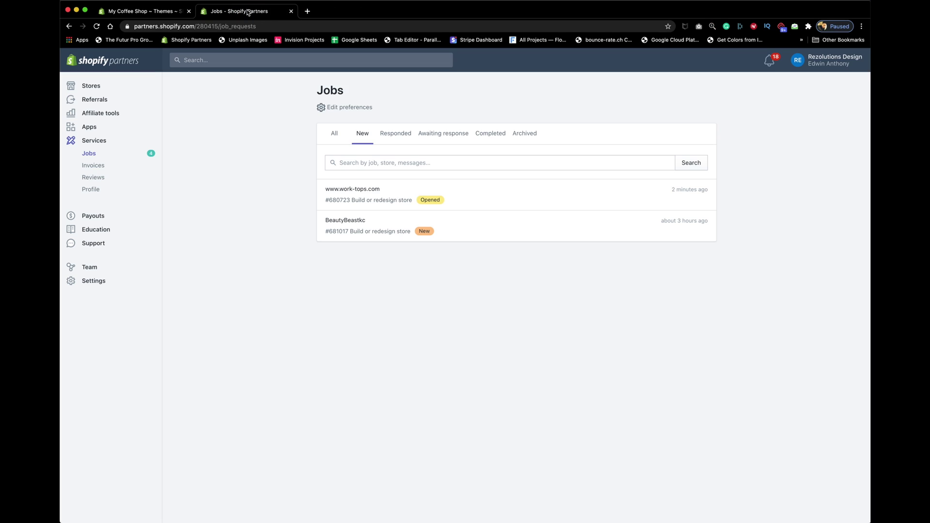
click(181, 11)
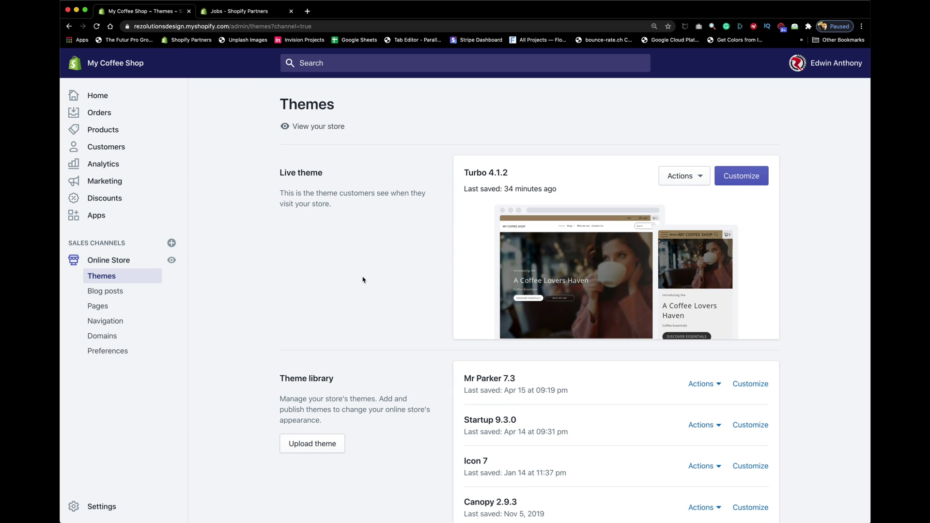
right_click(743, 175)
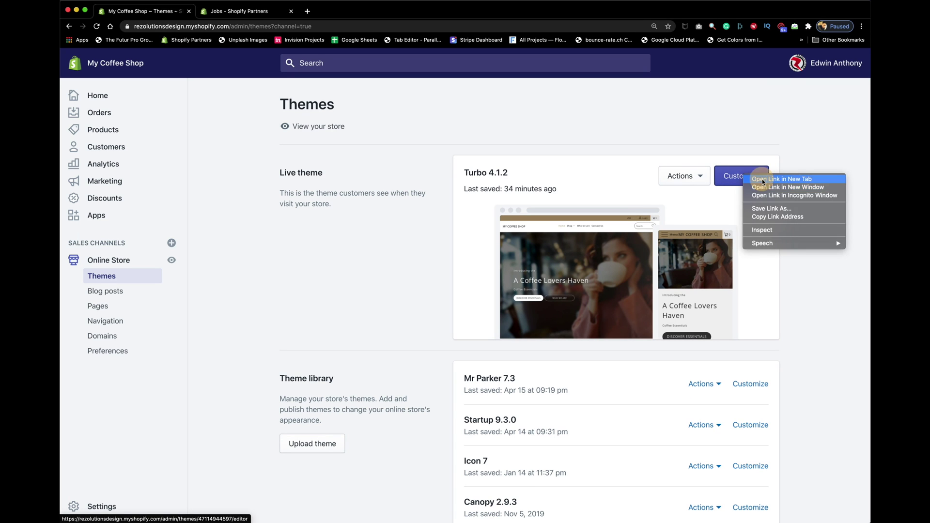
click(762, 178)
click(242, 11)
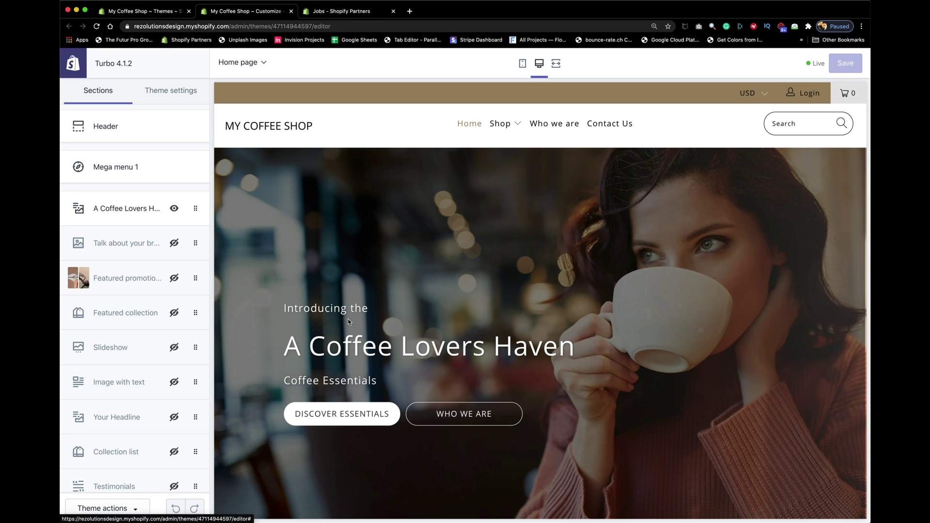
Review the footer in the home page preview and open the Footer section's settings.
scroll(122, 403, down, 5)
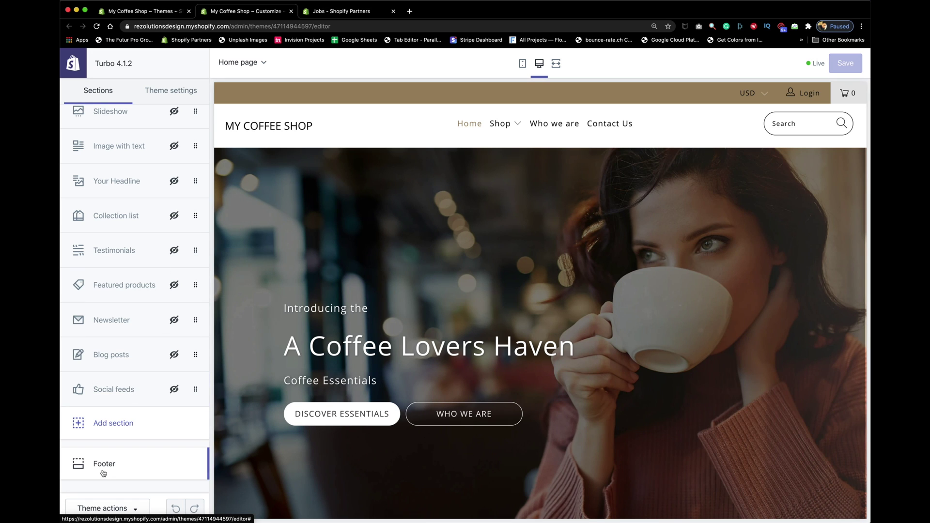
scroll(96, 243, up, 2)
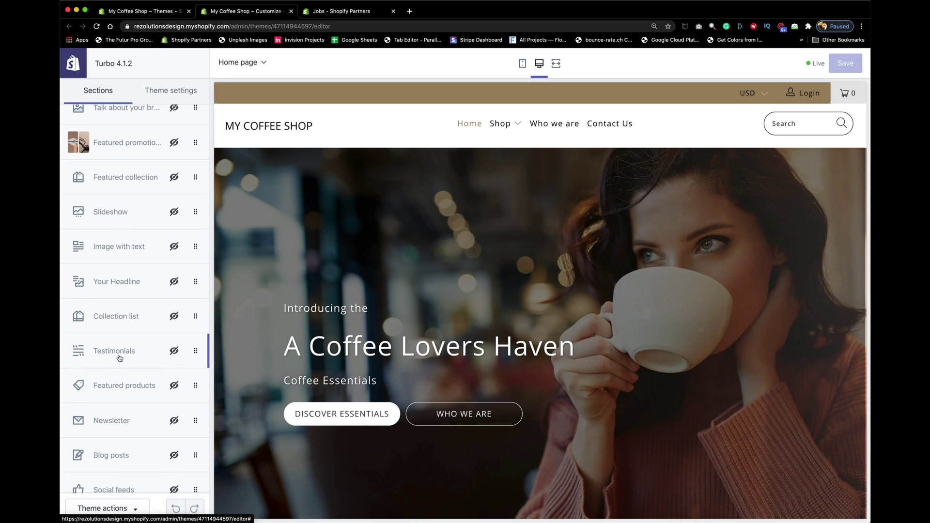
scroll(411, 358, down, 5)
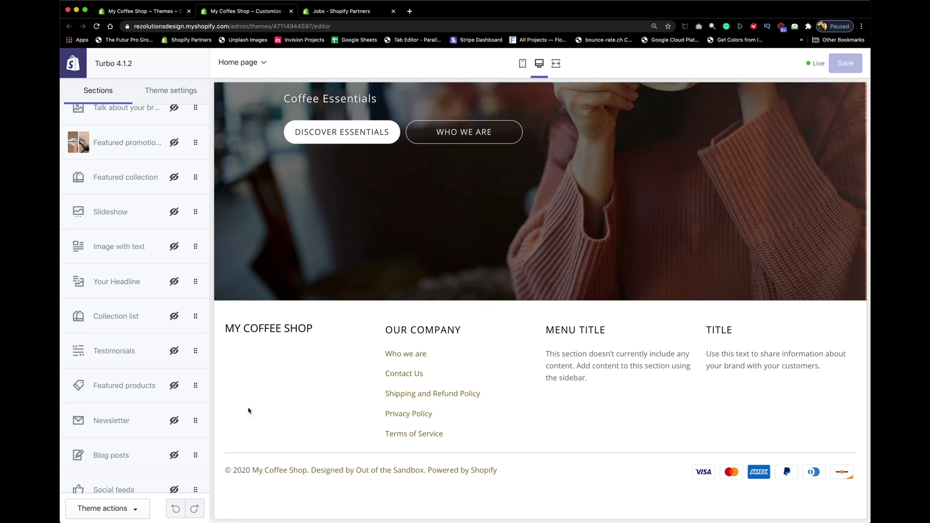
scroll(207, 378, down, 2)
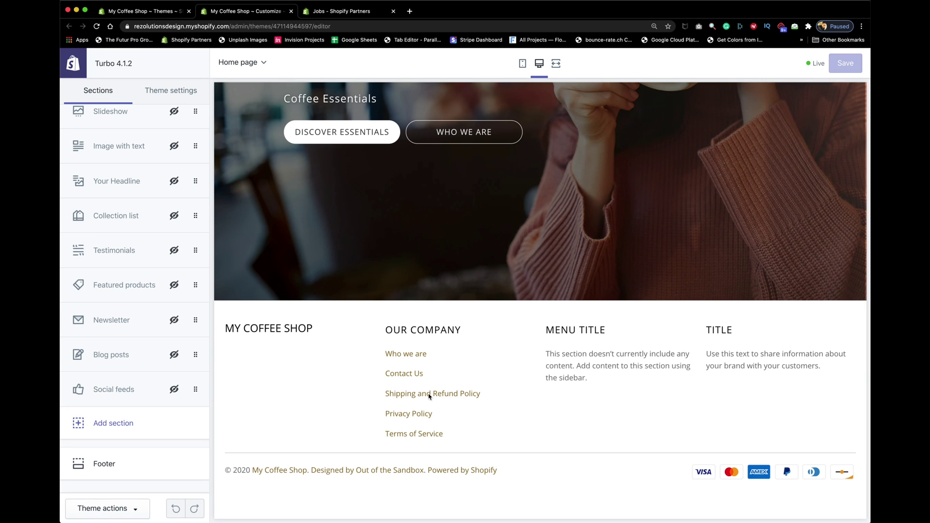
click(115, 466)
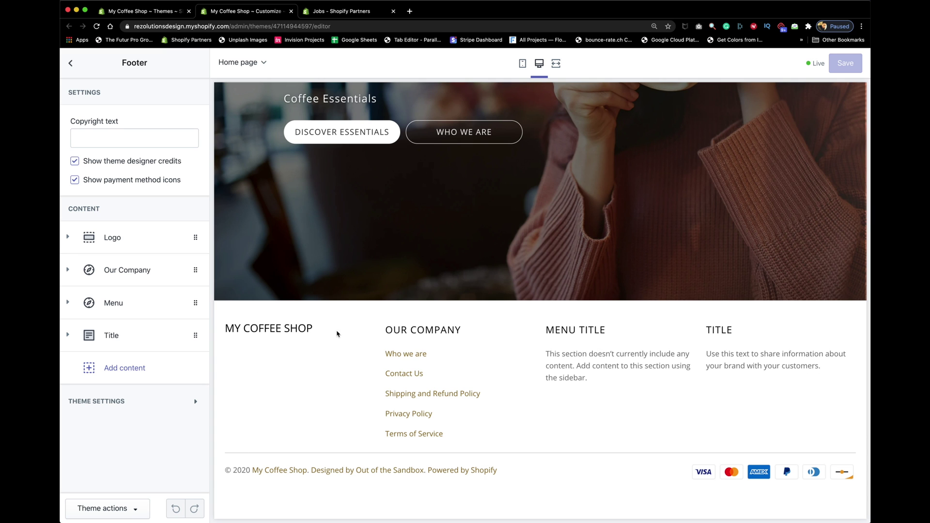
Assign the Shop Our Store menu to the footer's empty Menu block and move that block above Our Company.
scroll(308, 222, up, 5)
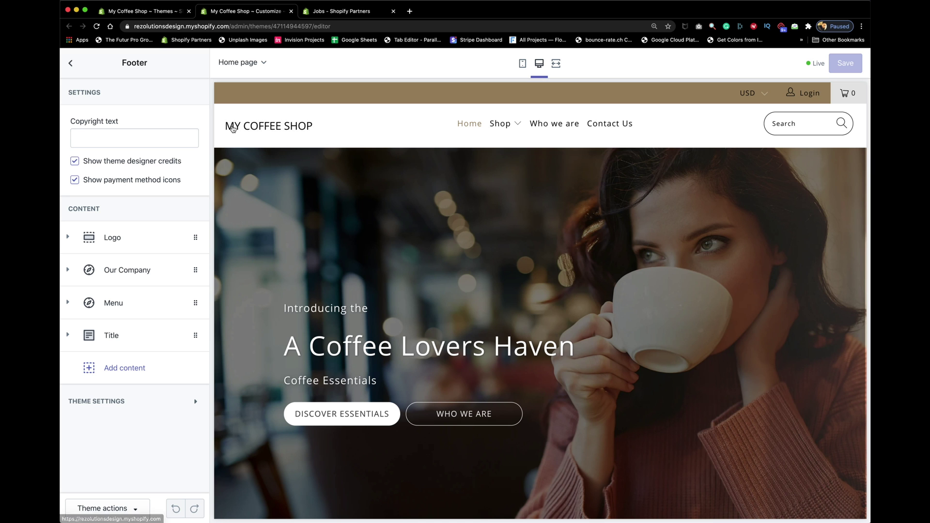
scroll(303, 213, down, 5)
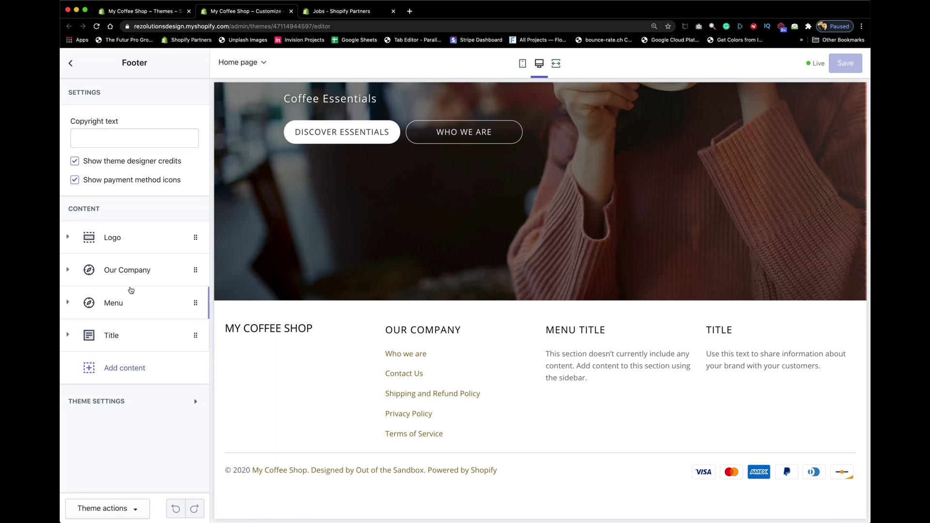
click(128, 311)
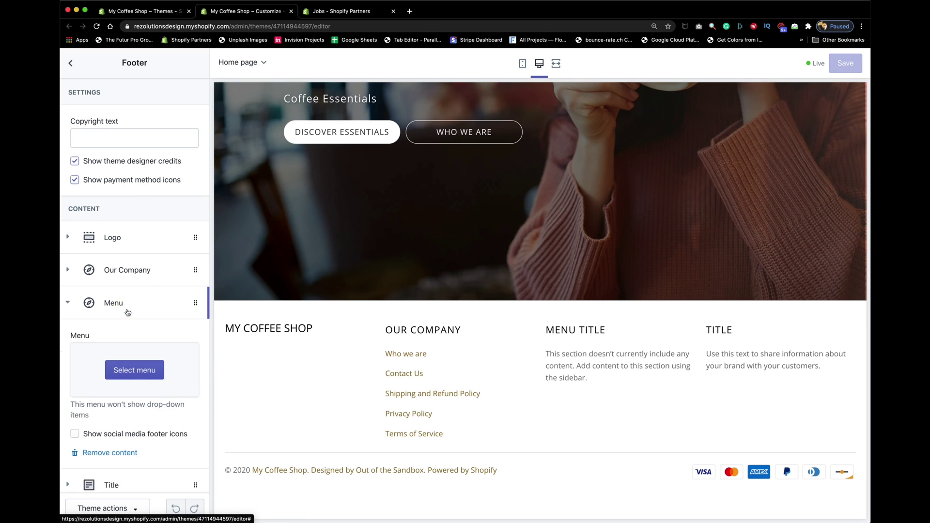
click(129, 372)
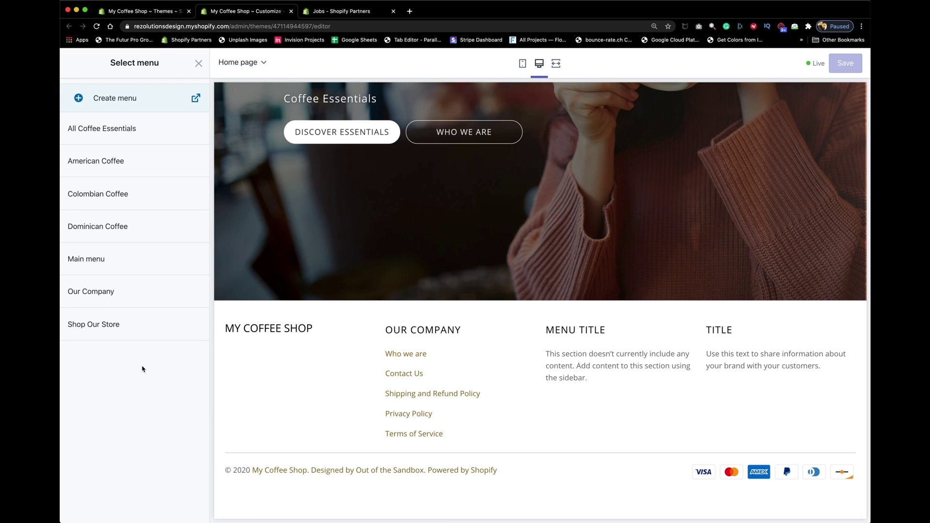
click(126, 327)
click(188, 509)
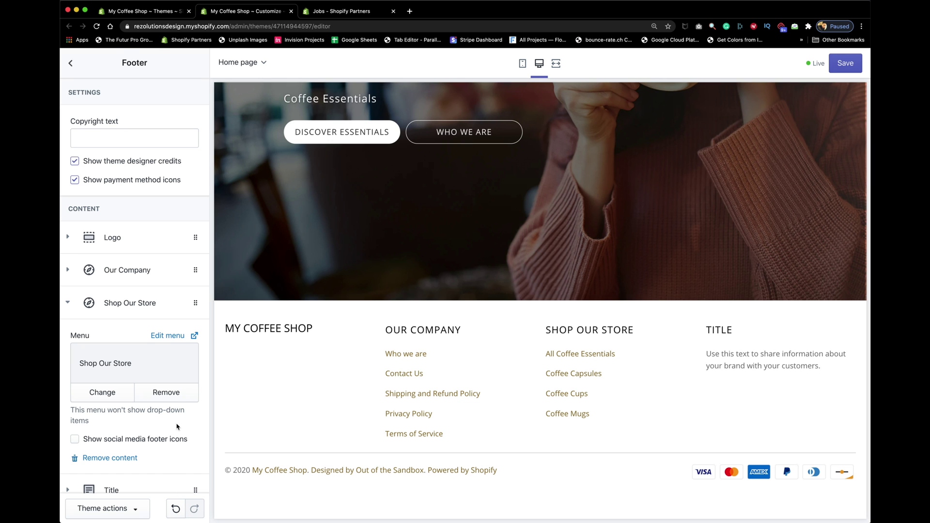
click(67, 302)
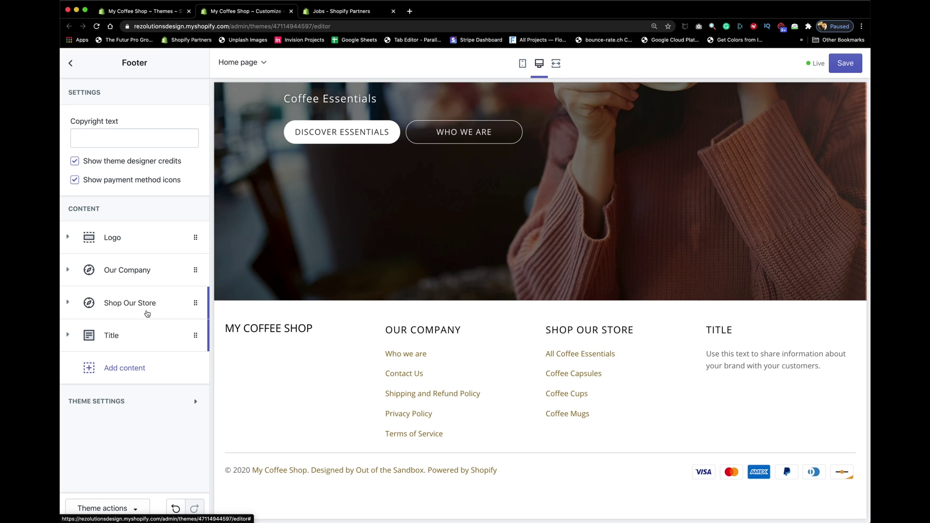
drag(195, 304, 194, 270)
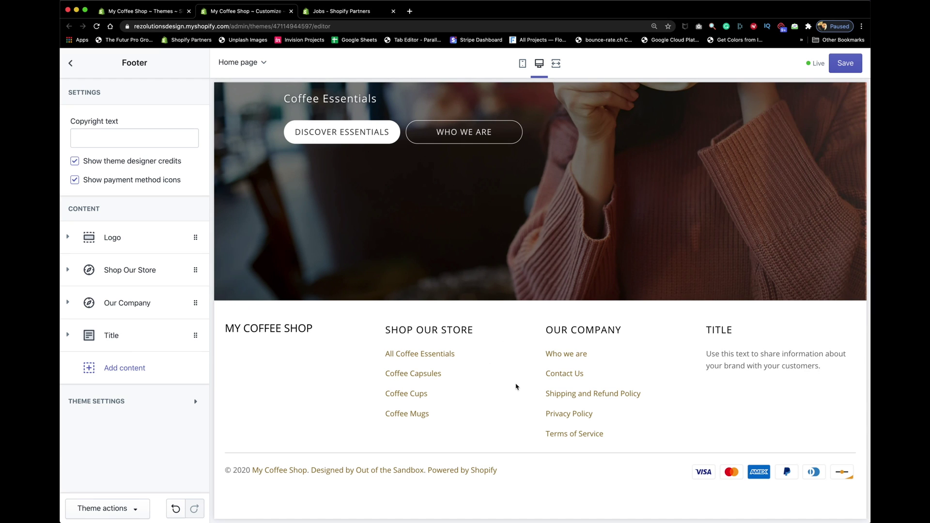
Remove the placeholder Title text block from the footer's content.
click(149, 340)
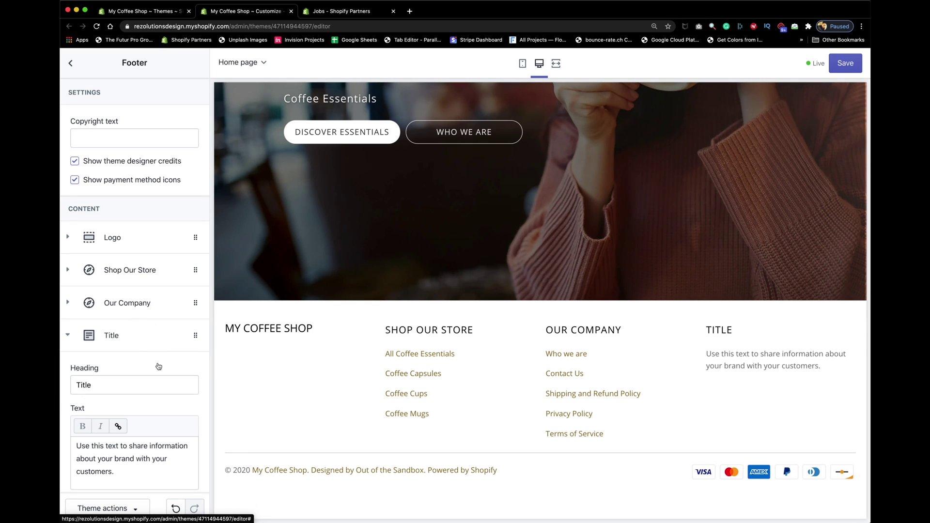
scroll(168, 376, down, 5)
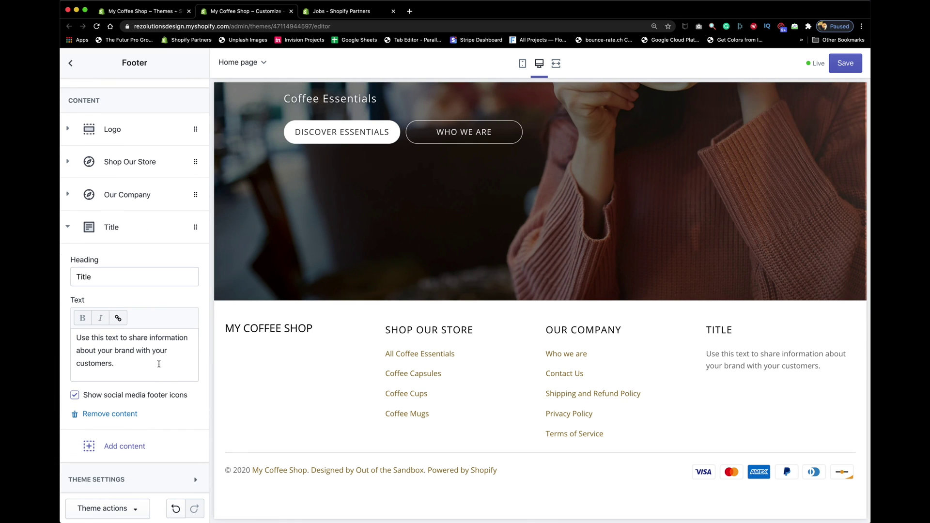
click(128, 417)
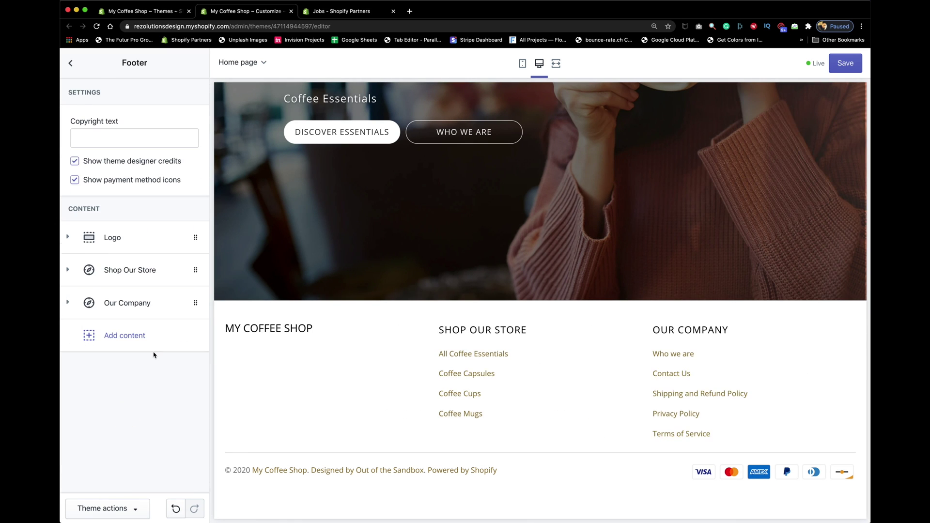
click(139, 341)
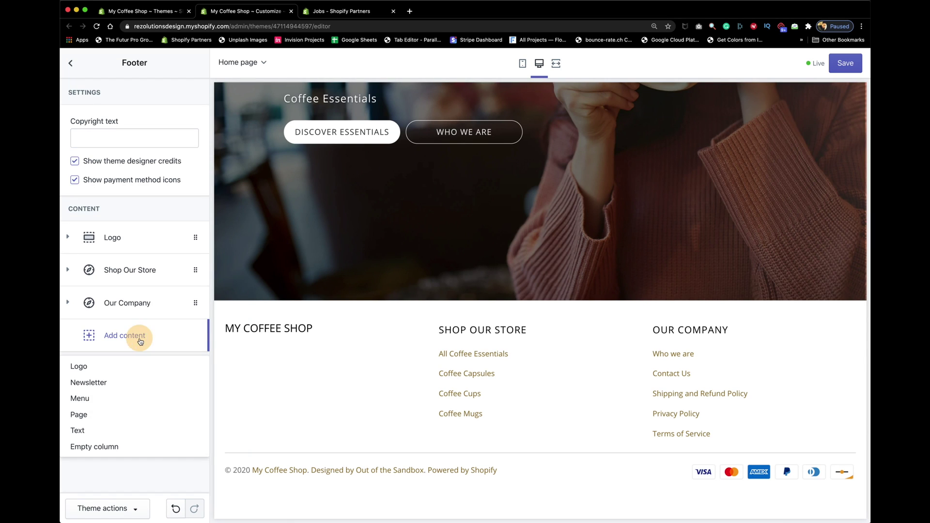
click(89, 382)
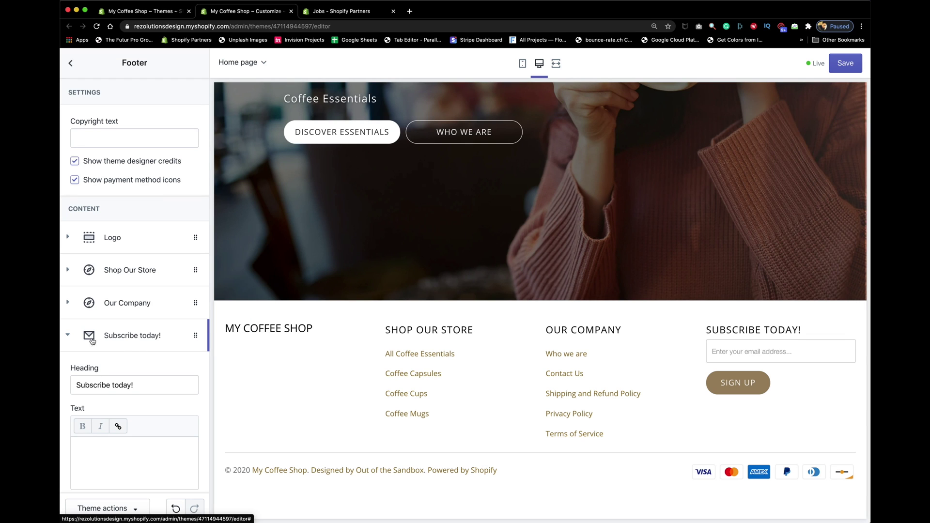
scroll(122, 347, down, 5)
click(104, 409)
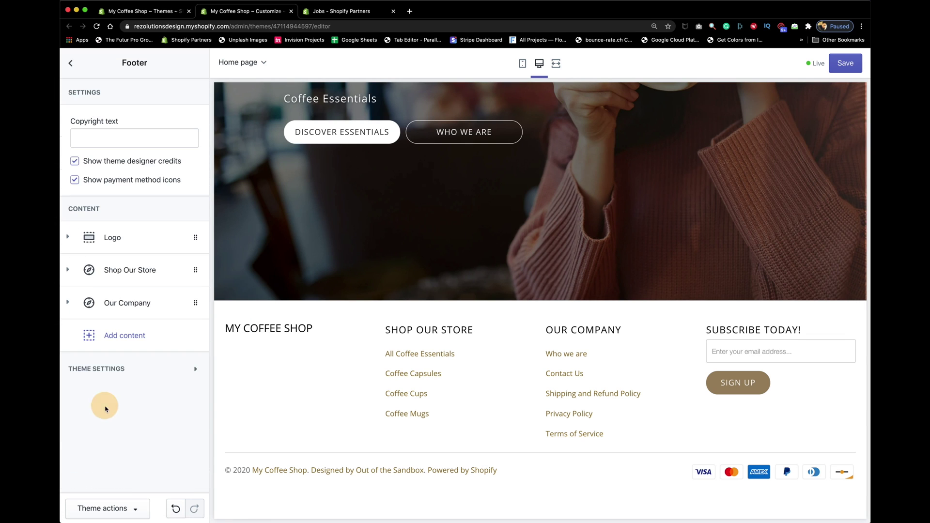
Examine the Our Company block's settings and check the footer's column layout in the full-width preview.
click(111, 308)
scroll(108, 324, down, 1)
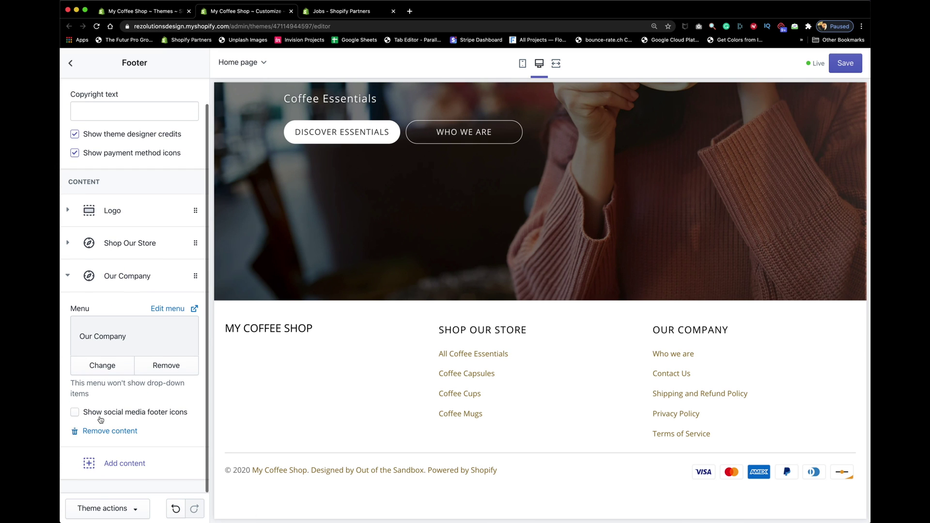
click(114, 276)
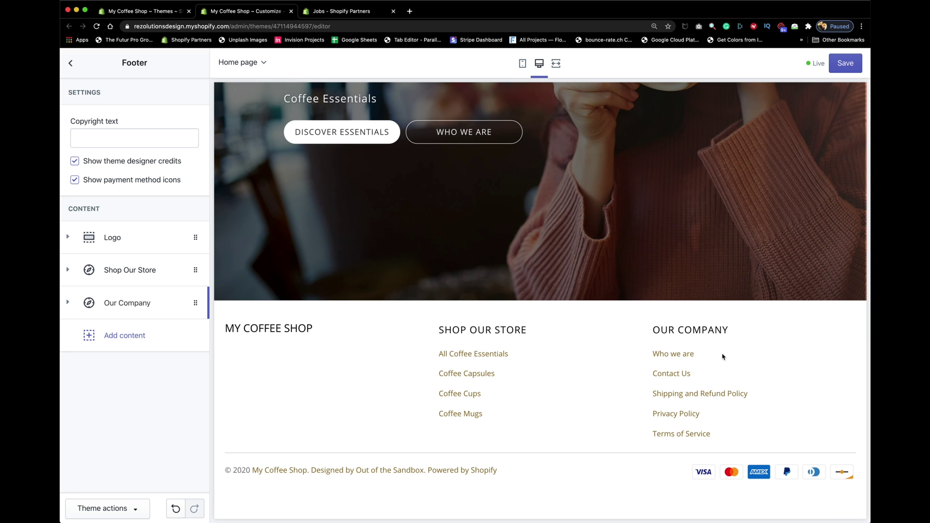
click(556, 64)
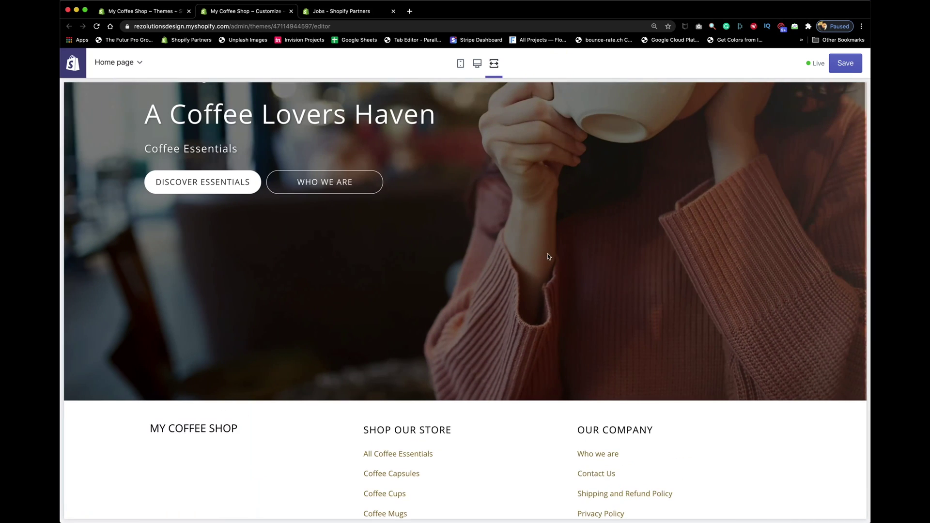
scroll(549, 256, down, 5)
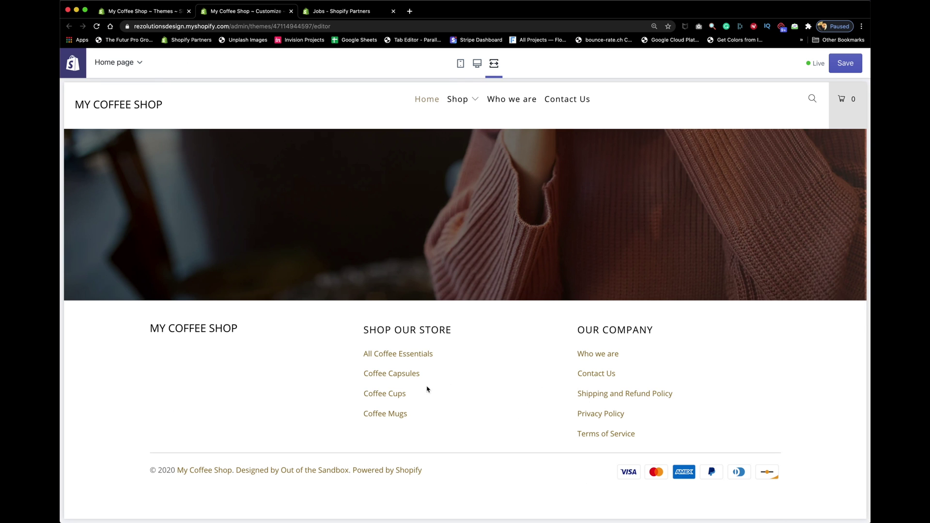
click(477, 65)
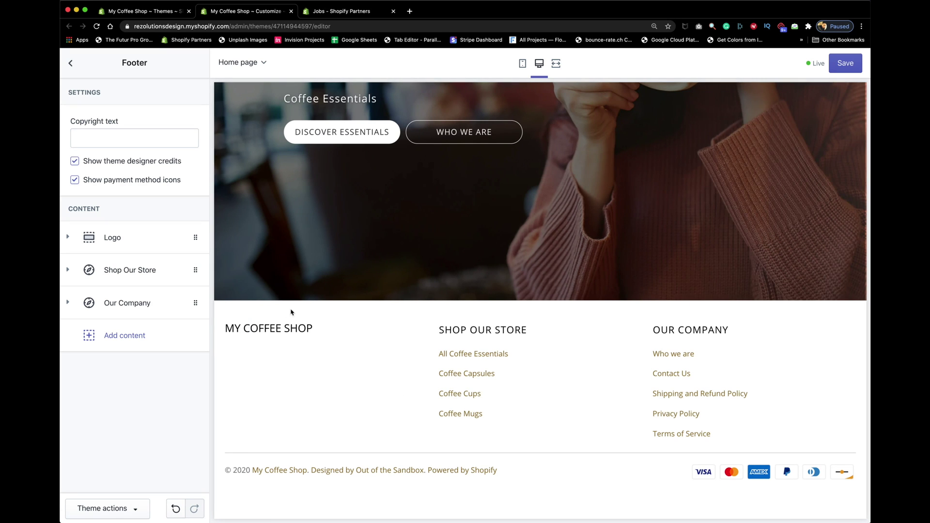
Add a Newsletter block to the footer with the heading "Save 10% on your first Order when you sign up!".
click(129, 334)
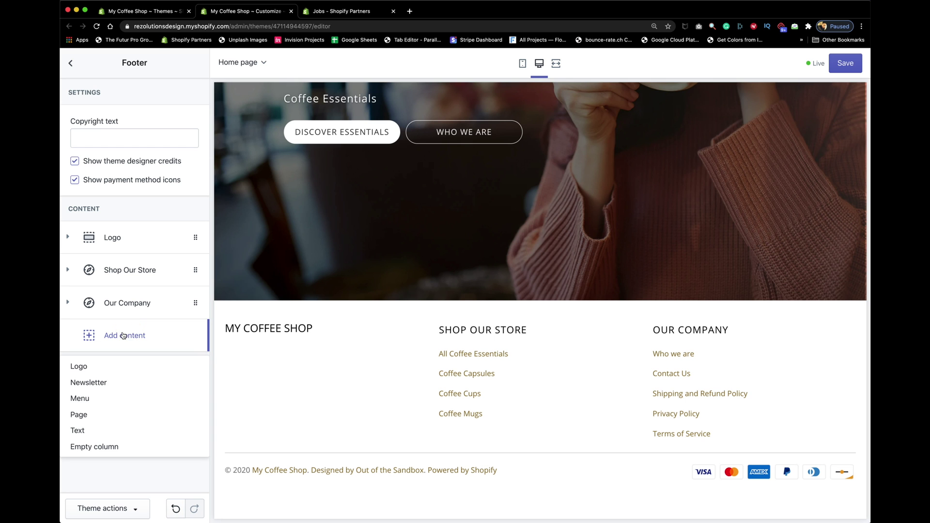
click(86, 383)
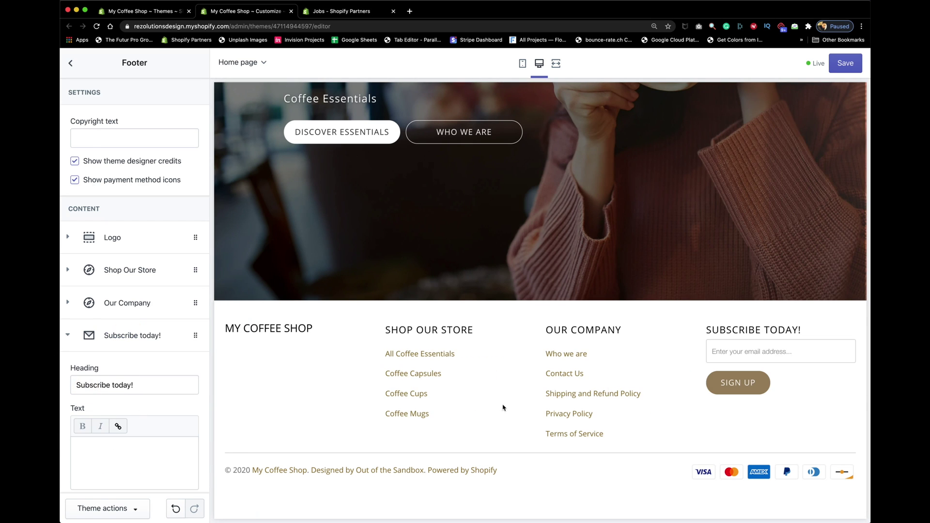
scroll(140, 439, down, 1)
scroll(139, 439, down, 5)
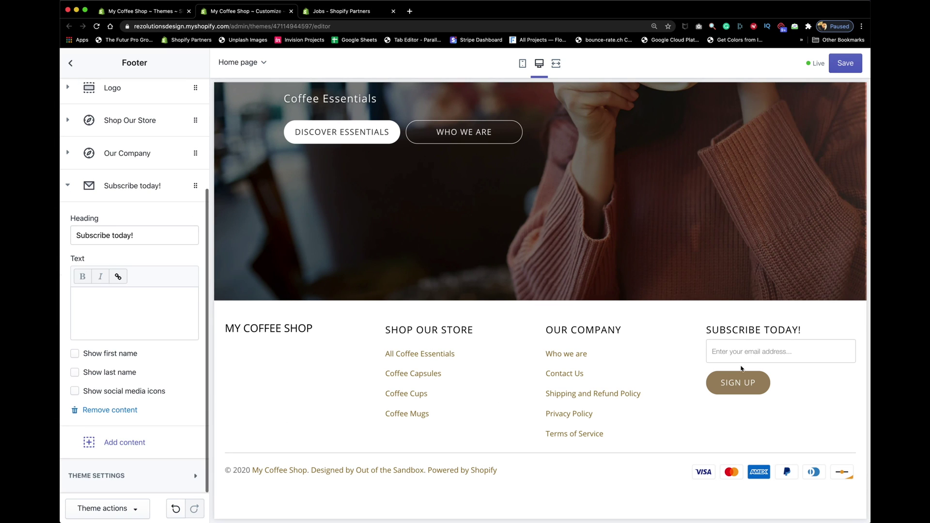
scroll(173, 370, up, 4)
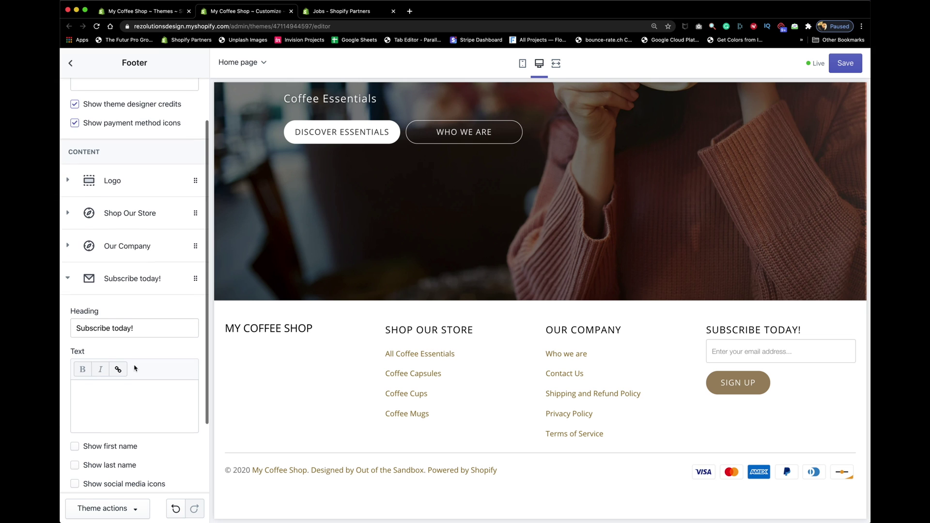
triple_click(121, 327)
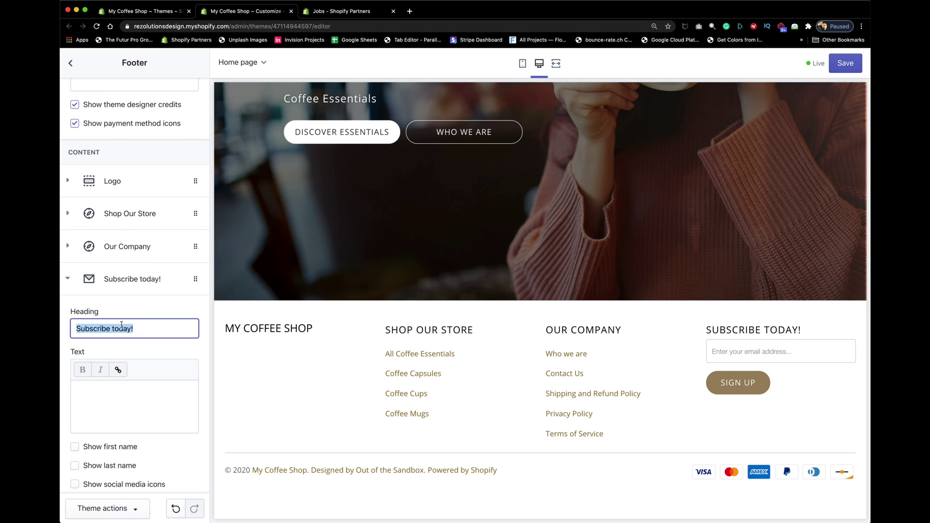
text(Save 10% on your first Order when)
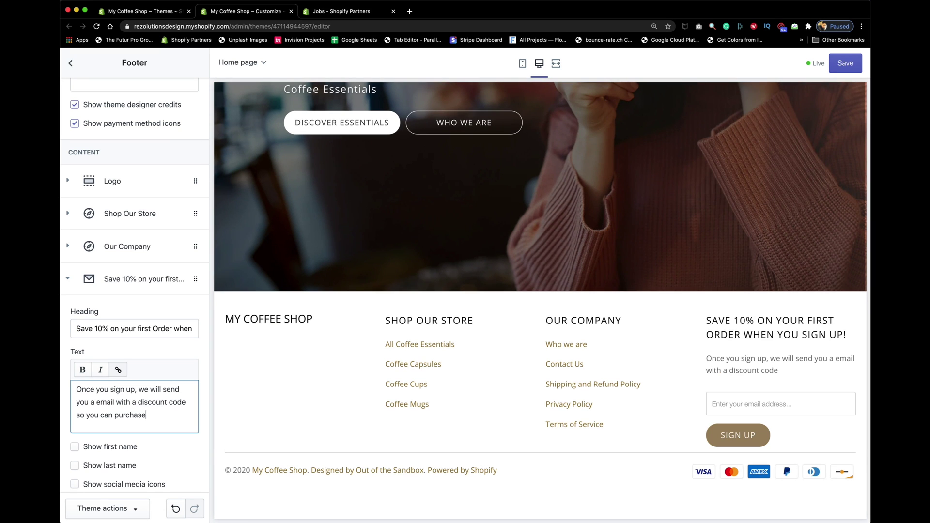
Set the newsletter text to "Once you sign up, we will send you a email with a discount code so you can purchase." and save the theme.
text(.)
scroll(122, 406, down, 3)
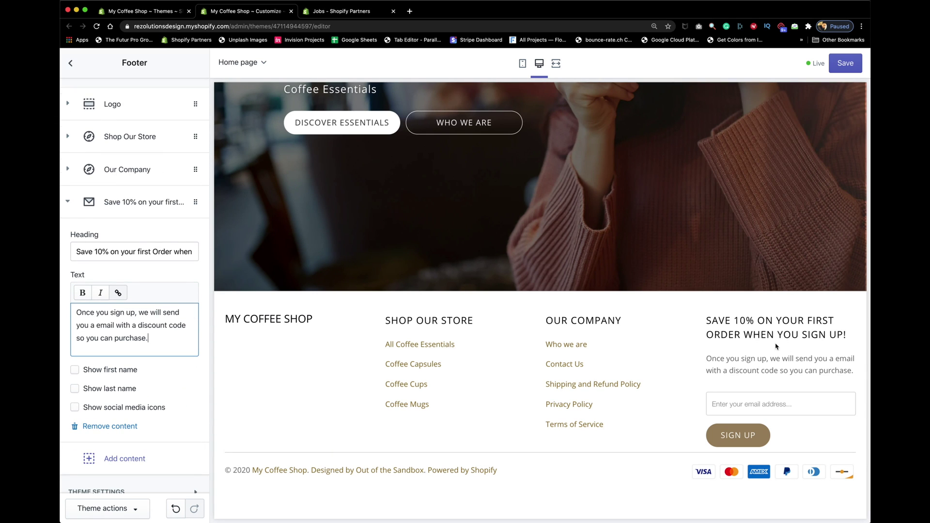
click(840, 64)
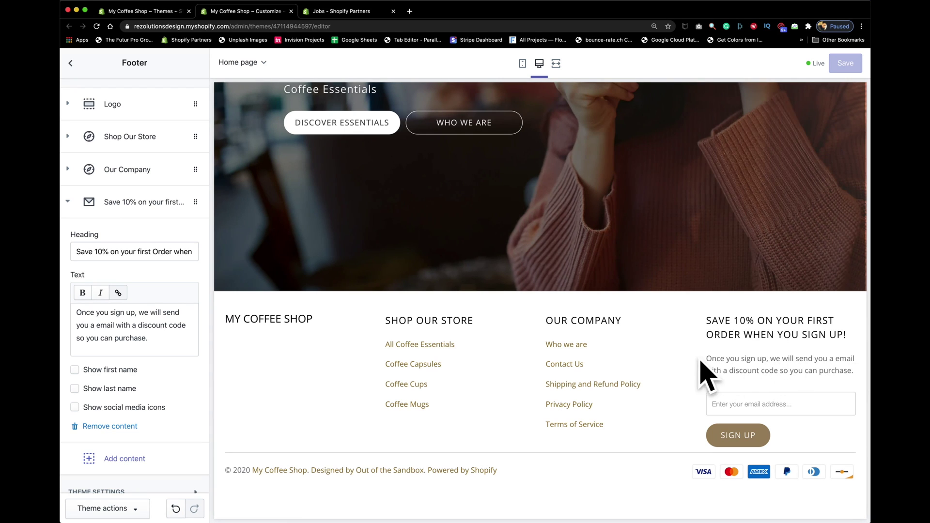
Collapse the newsletter block's settings and review the four-column footer in the full-width preview.
click(125, 203)
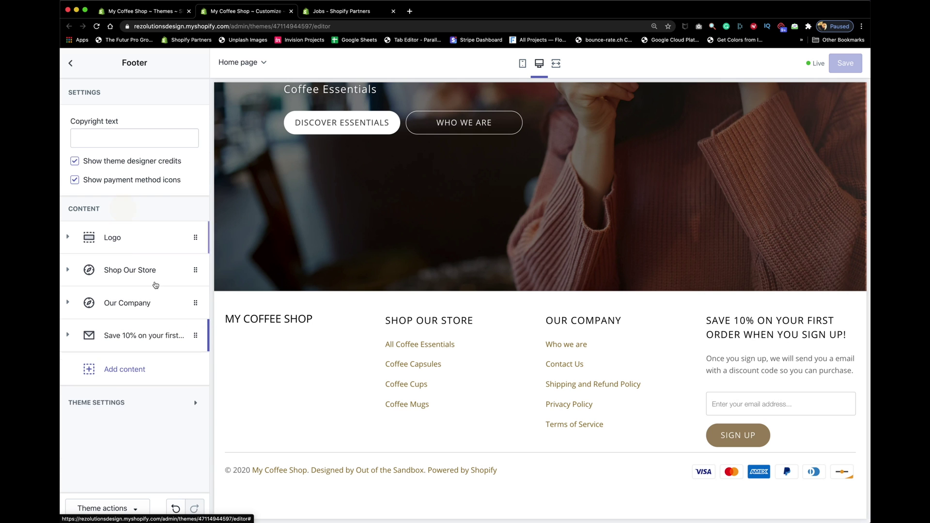
click(555, 64)
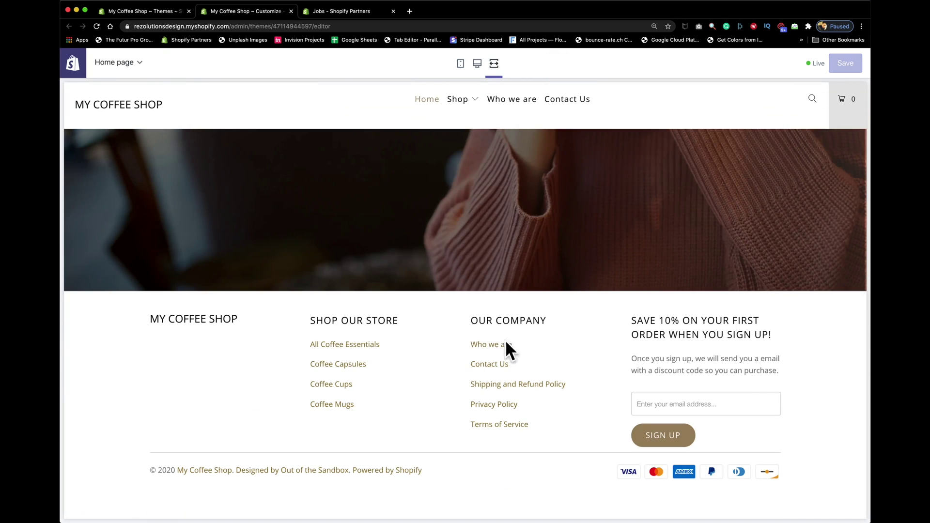